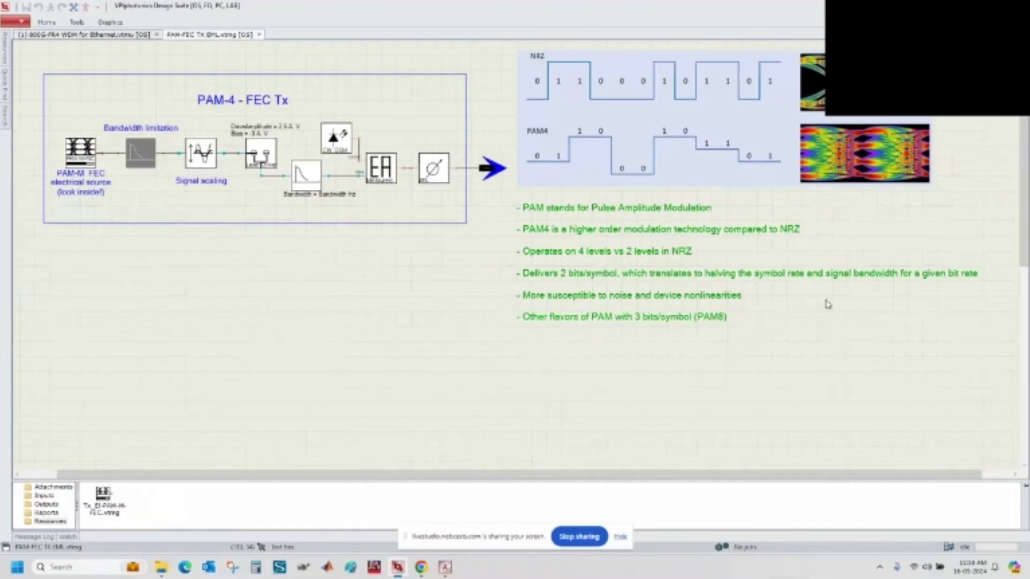
# Inspect the parameters of the CW laser feeding the EA modulator in the PAM-4 FEC transmitter and close them without changes
pyautogui.click(383, 181)
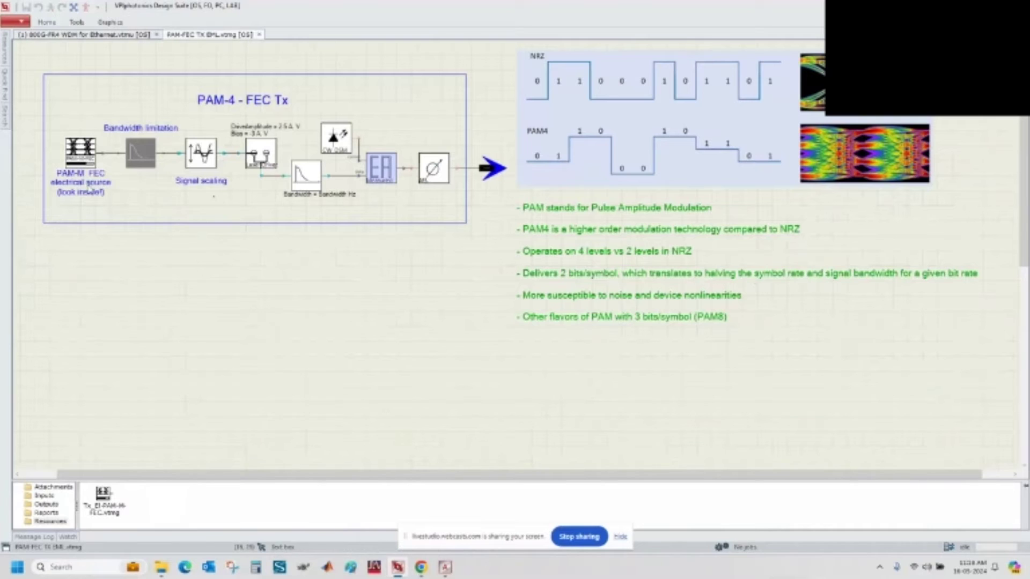
pyautogui.click(86, 156)
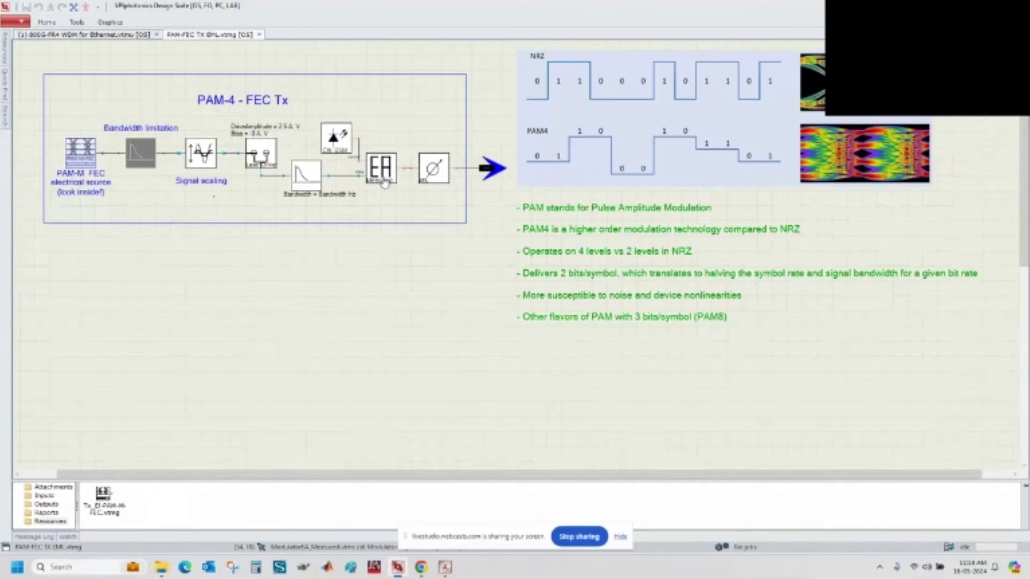
pyautogui.click(338, 146)
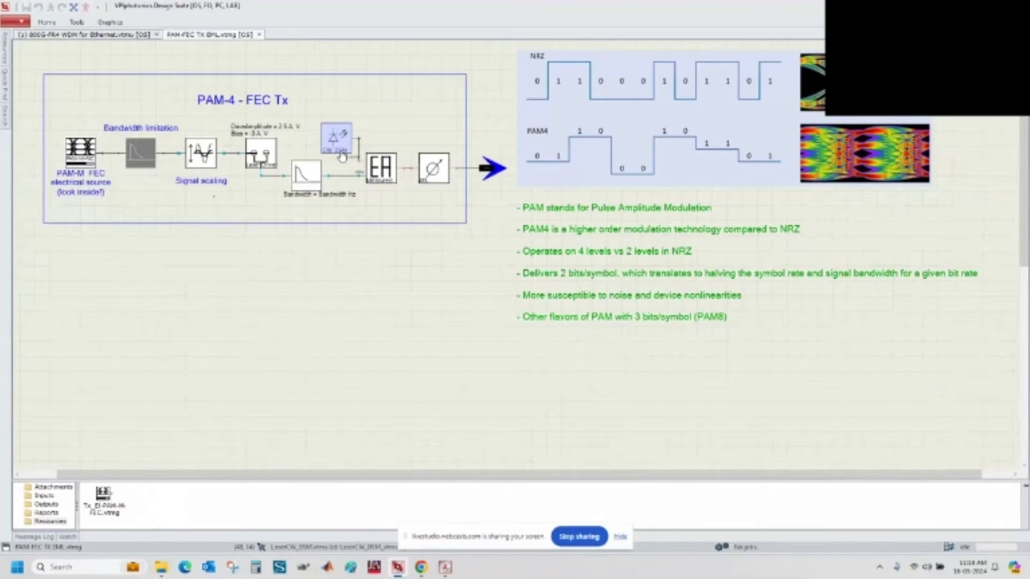
pyautogui.doubleClick(337, 146)
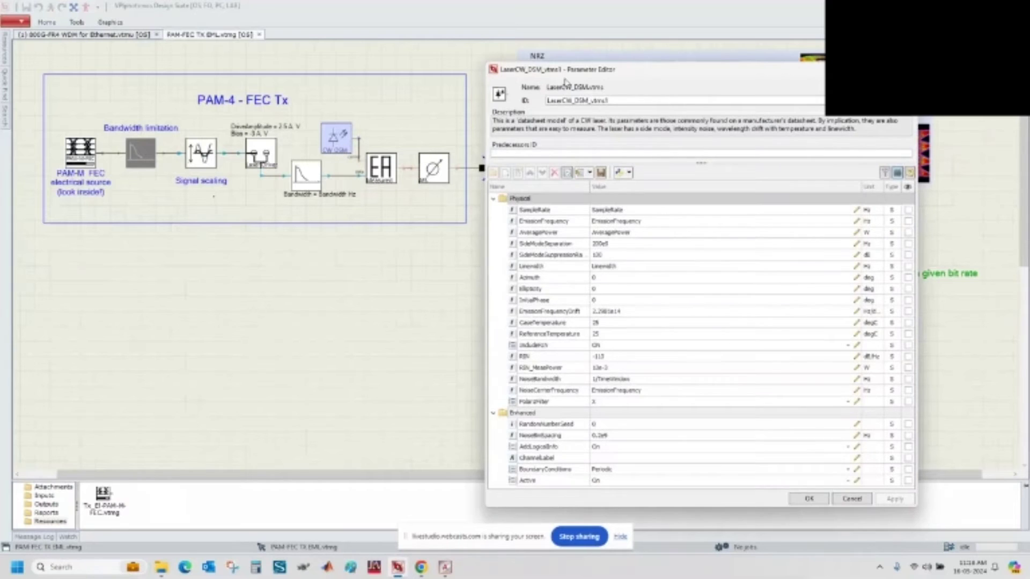
pyautogui.moveTo(570, 71); pyautogui.dragTo(595, 73)
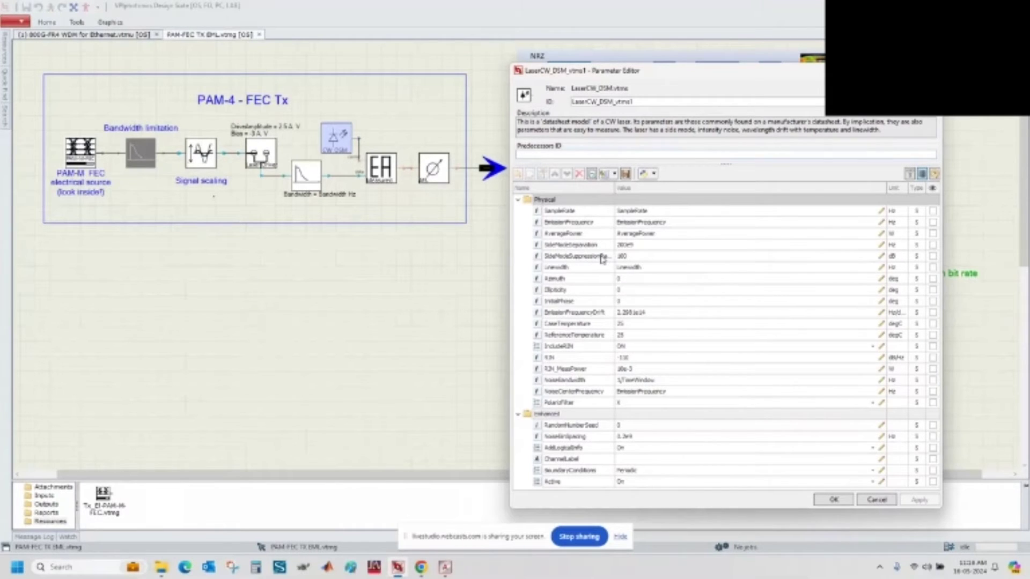
pyautogui.click(876, 500)
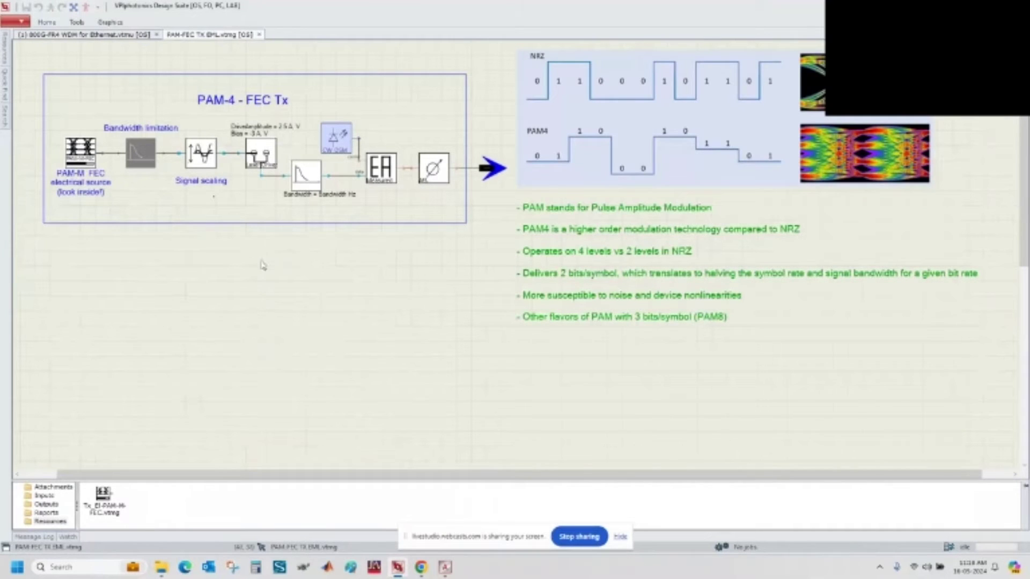
# Look inside the PAM-M FEC electrical source, examining its FEC encoder, co-simulation chain and Inputs folder
pyautogui.rightClick(87, 161)
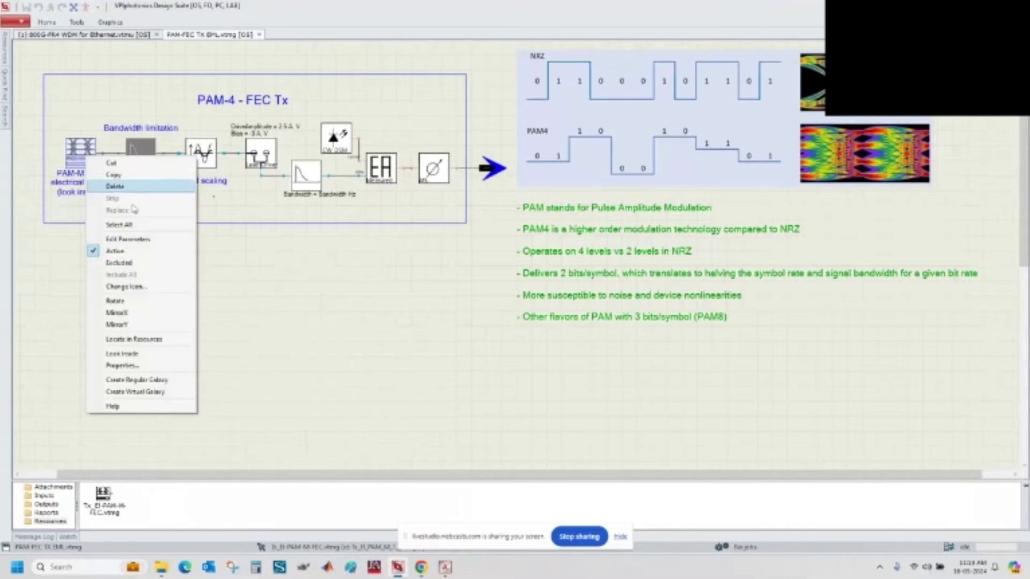
pyautogui.click(158, 355)
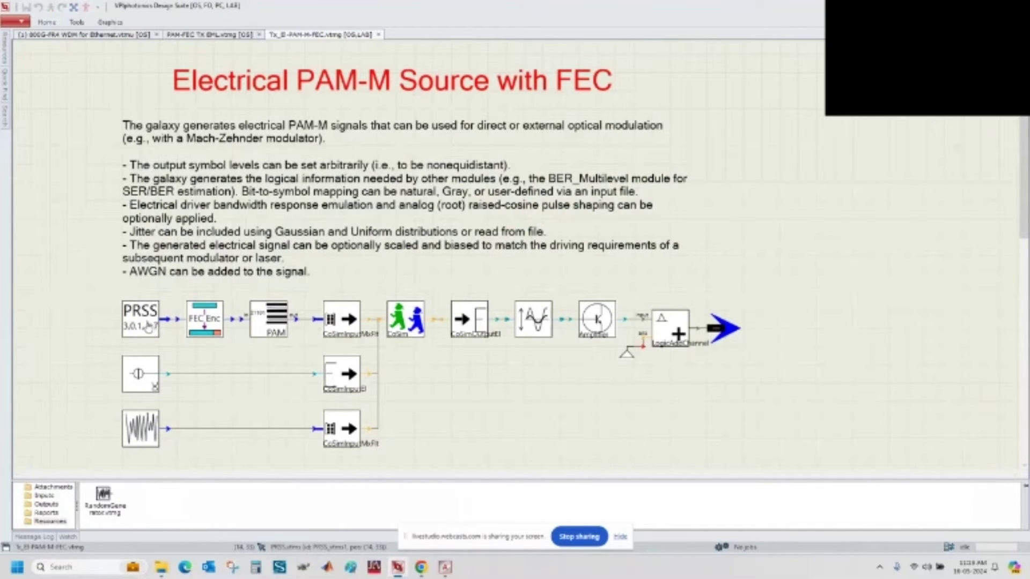
pyautogui.click(207, 329)
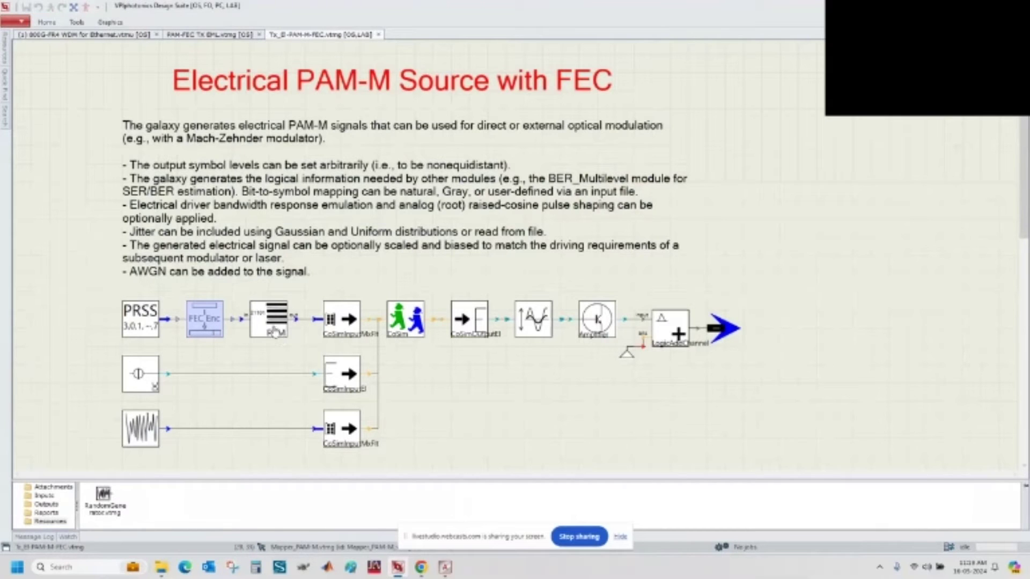
pyautogui.click(410, 327)
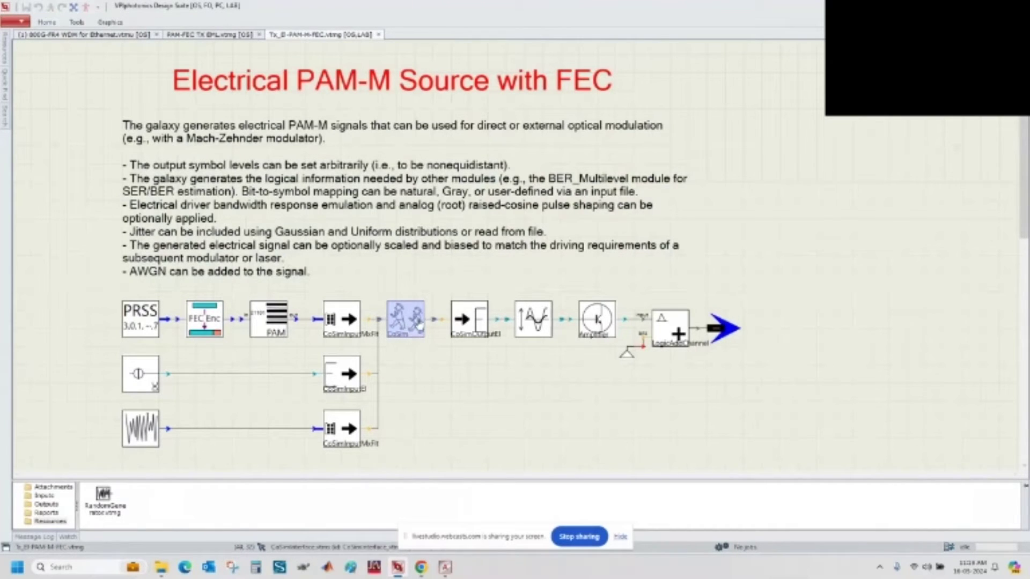
pyautogui.scroll(-2, 442, 367)
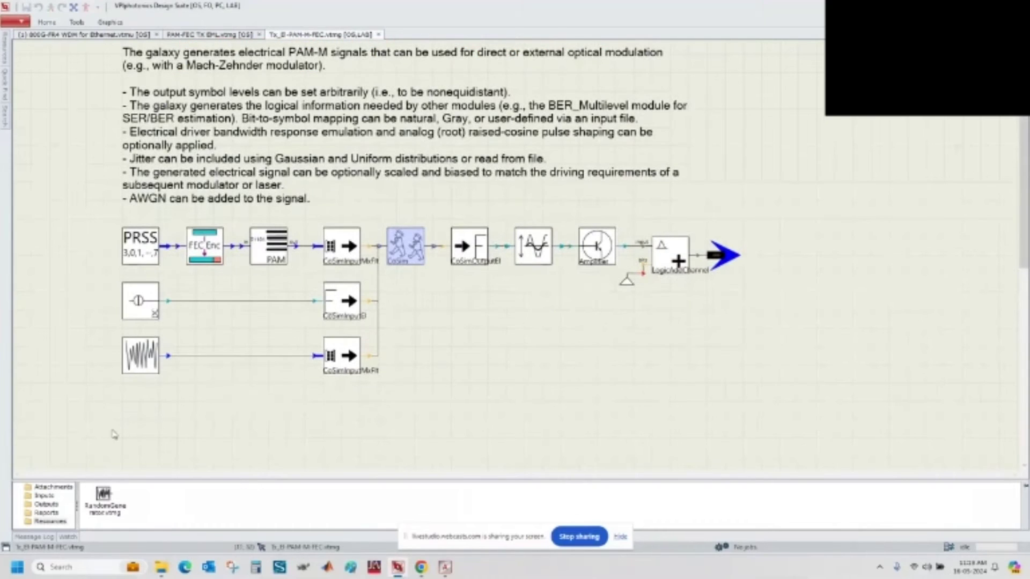
pyautogui.click(44, 495)
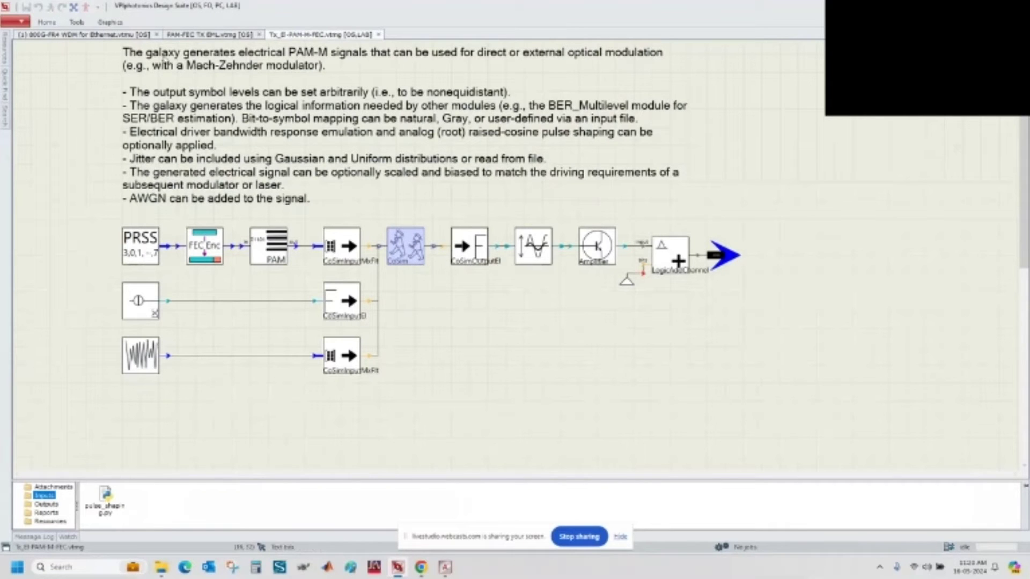
# Return to the 800G-FR4 WDM for Ethernet schematic and close the two inner transmitter galaxies
pyautogui.click(125, 35)
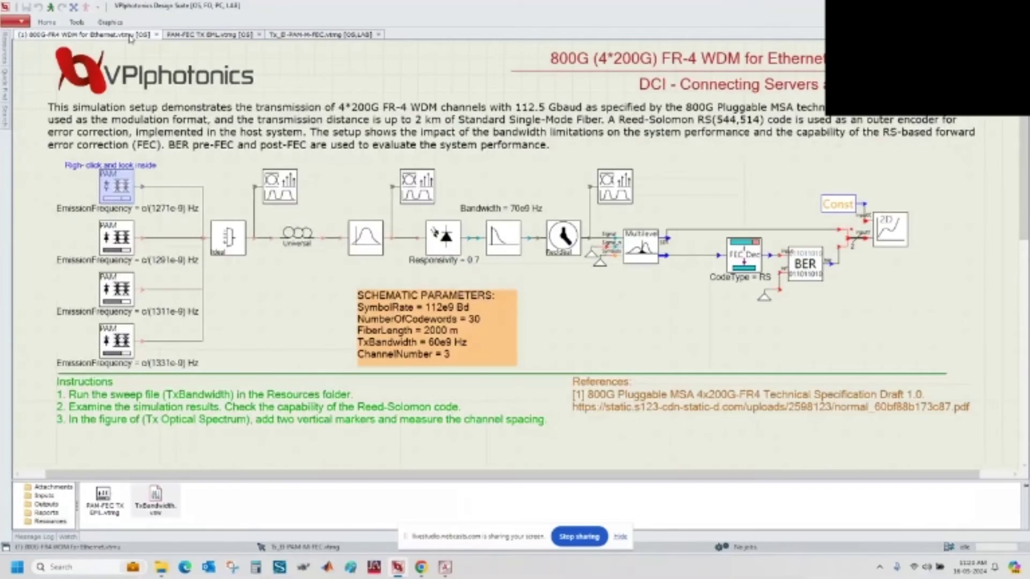
pyautogui.click(381, 34)
pyautogui.click(259, 33)
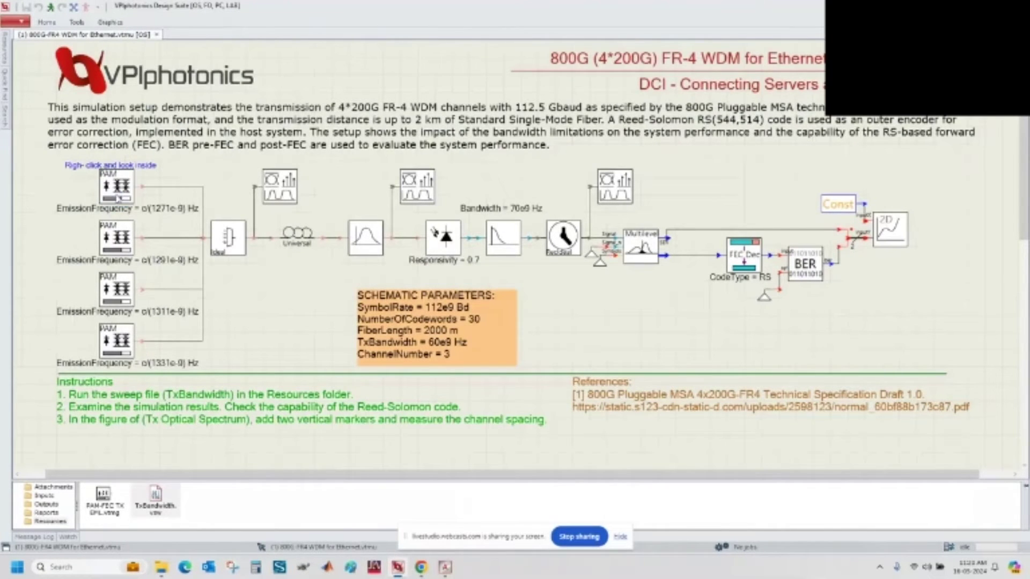
# Examine the 1271 nm PAM transmitter's parameters and the available FEC CodeType options, leaving the selection unchanged
pyautogui.doubleClick(117, 198)
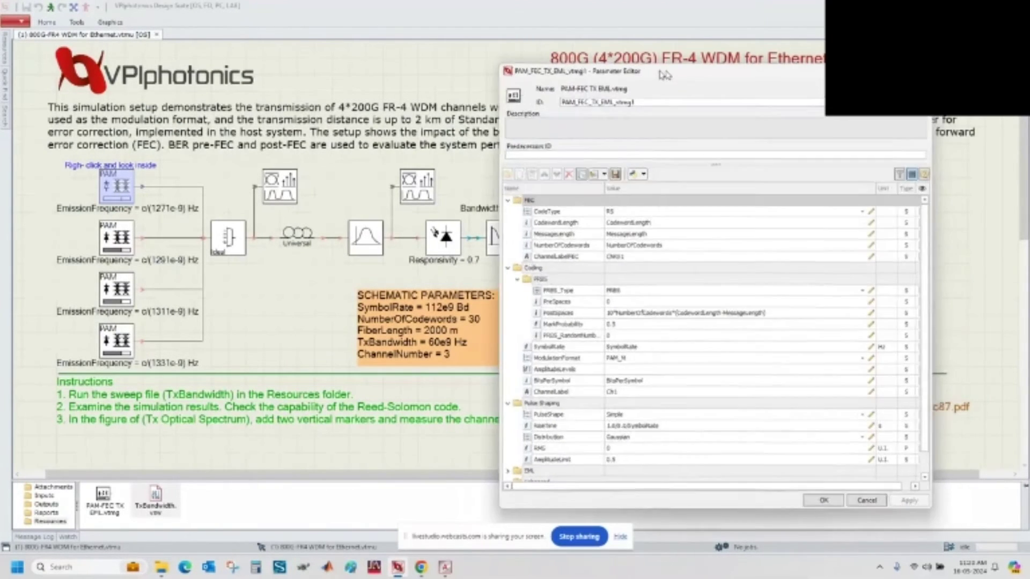
pyautogui.moveTo(664, 75); pyautogui.dragTo(581, 53)
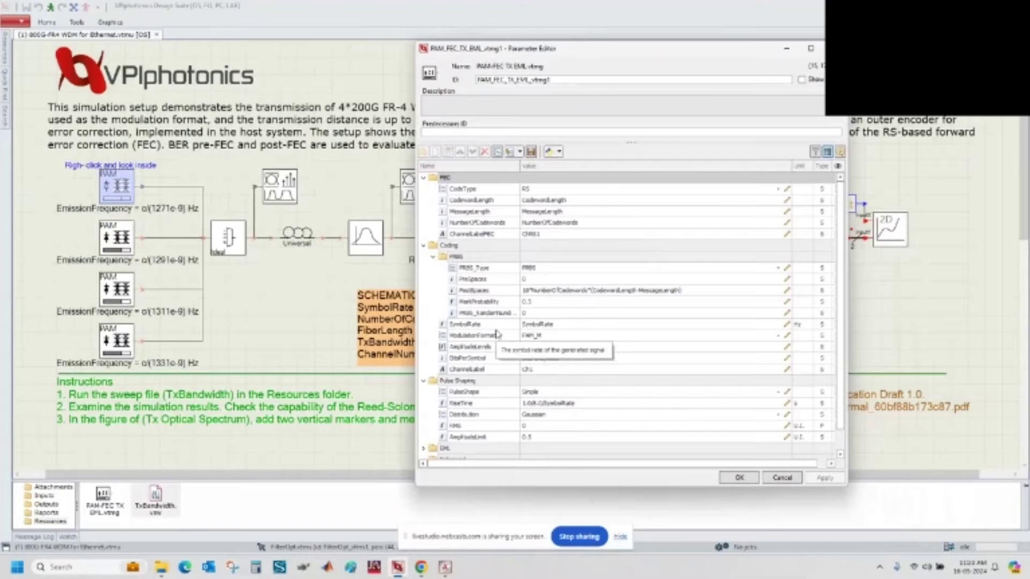
pyautogui.scroll(-1, 507, 409)
pyautogui.scroll(1, 507, 410)
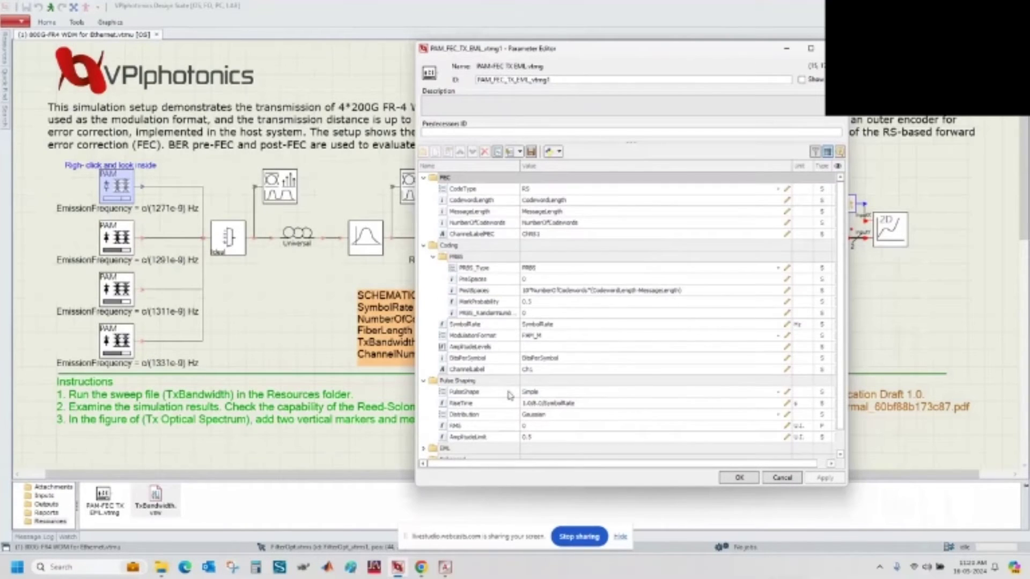
pyautogui.click(544, 188)
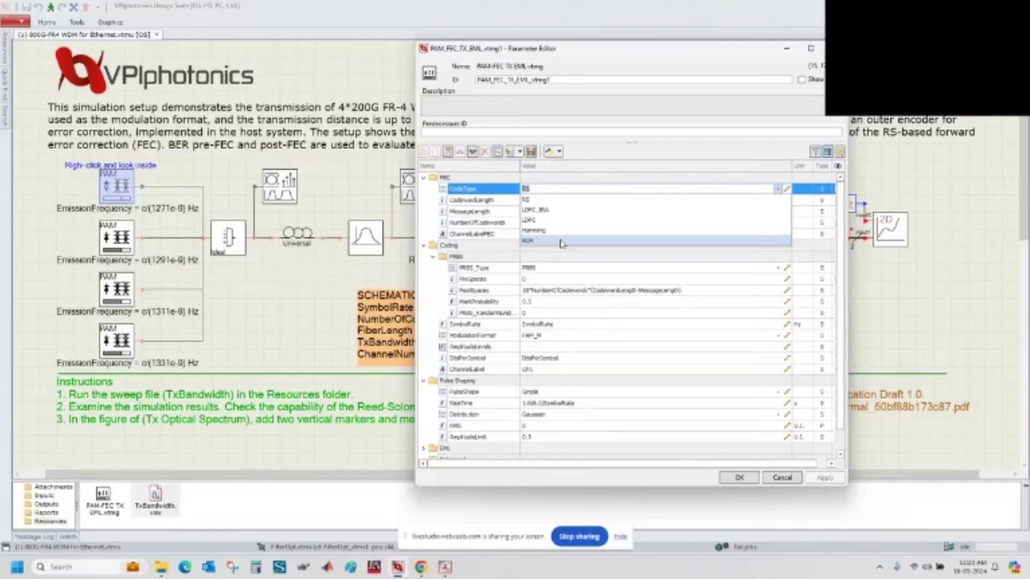
pyautogui.moveTo(663, 52); pyautogui.dragTo(608, 56)
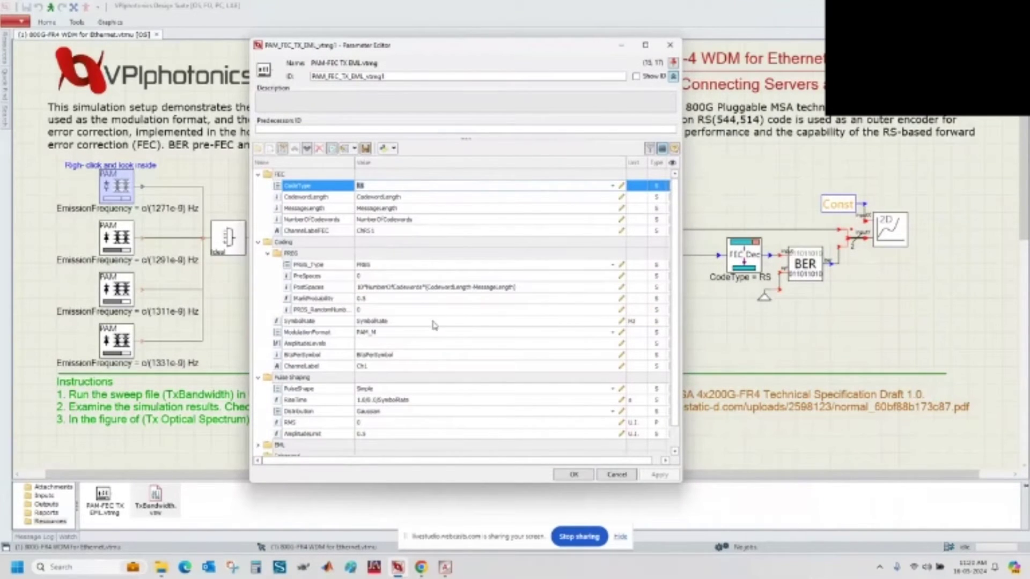
pyautogui.click(611, 474)
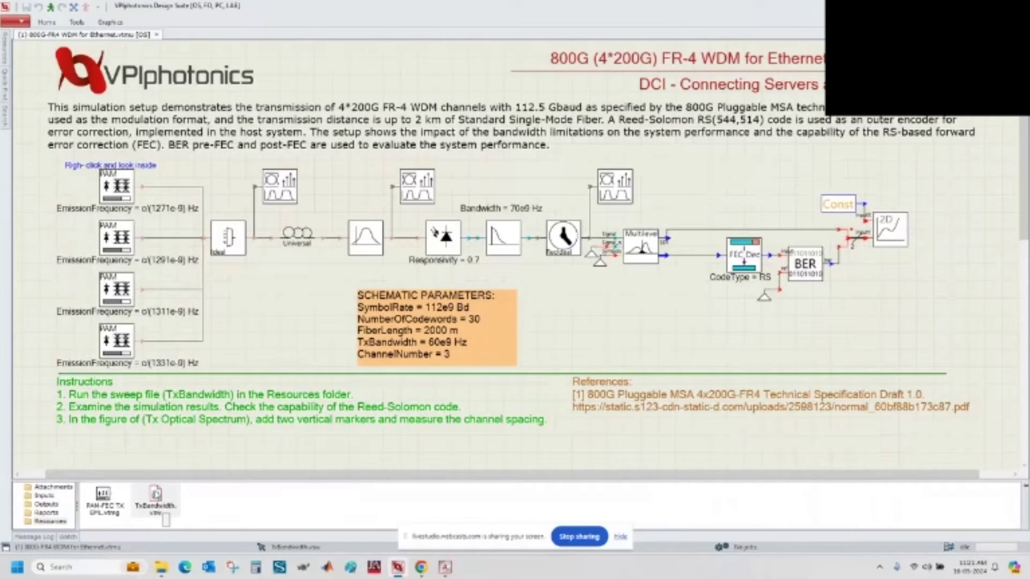
# Reopen the 1271 nm PAM transmitter's parameters and read the description of AmplitudeLevels before closing without changes
pyautogui.click(123, 198)
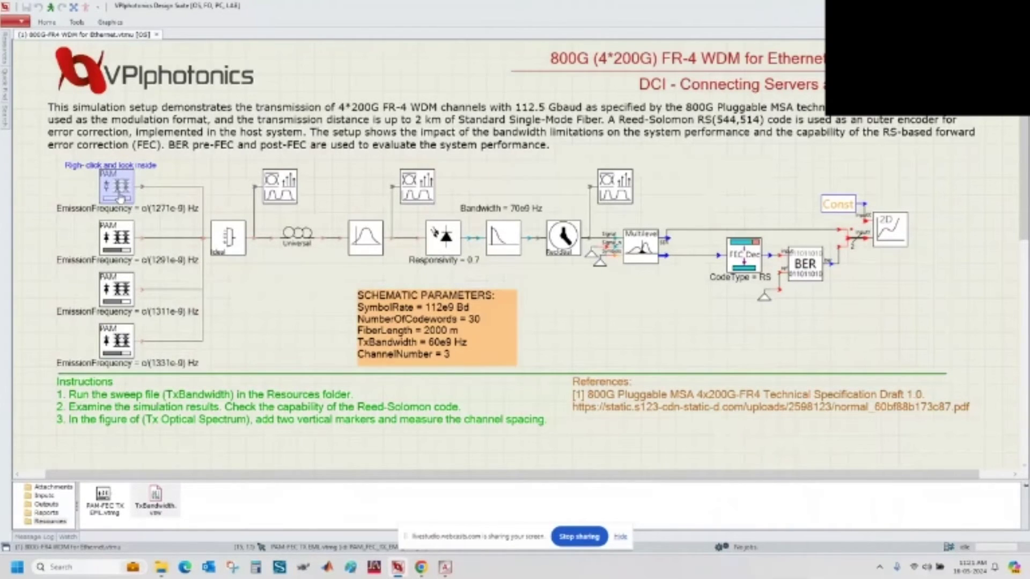
pyautogui.press('Return')
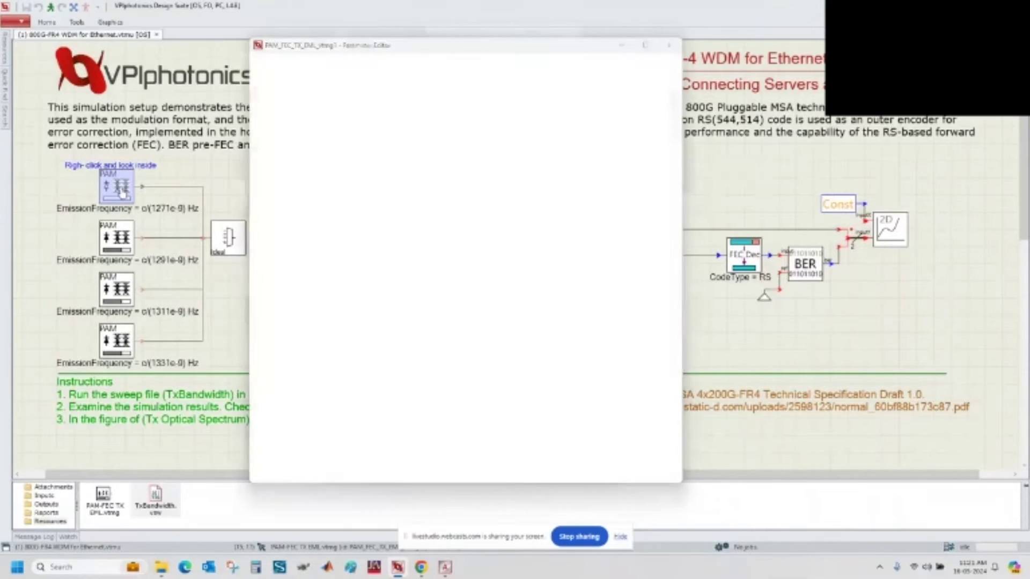
pyautogui.moveTo(429, 43); pyautogui.dragTo(562, 34)
pyautogui.scroll(-1, 474, 385)
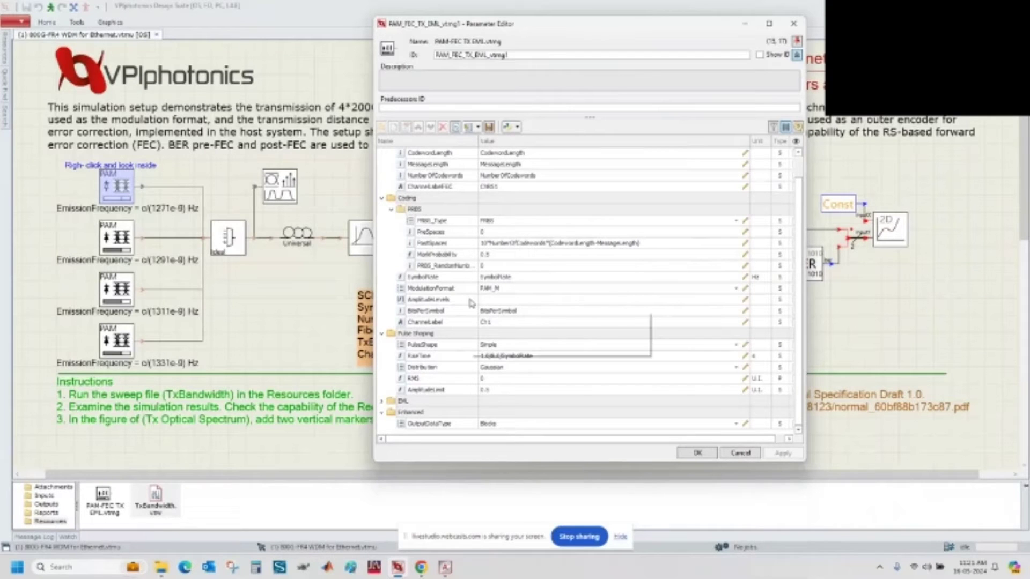
pyautogui.moveTo(471, 303)
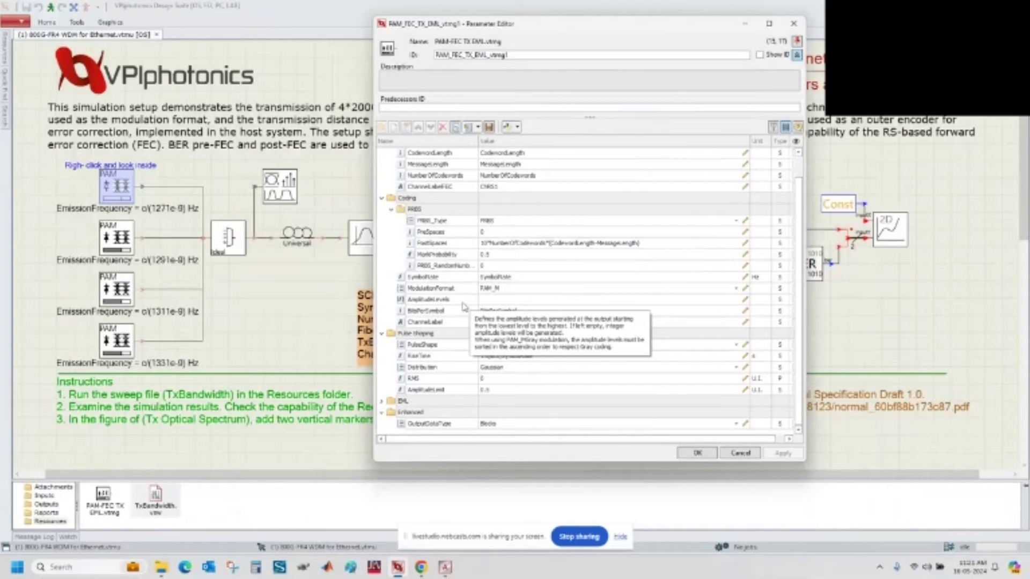
pyautogui.click(736, 453)
# Start the TxBandwidth sweep simulation from the Resources folder and minimize its control window
pyautogui.rightClick(171, 511)
pyautogui.click(188, 344)
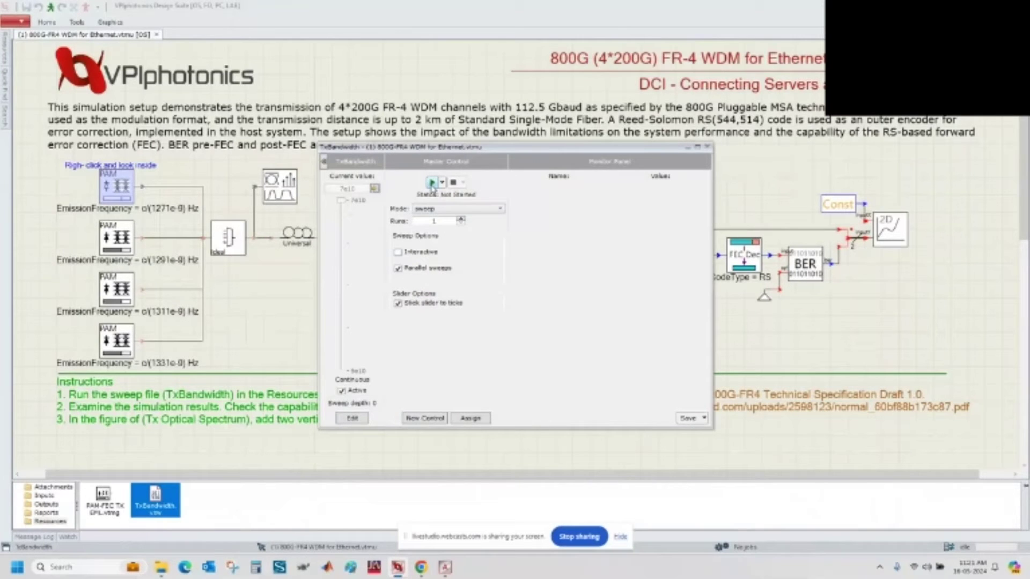
pyautogui.click(687, 148)
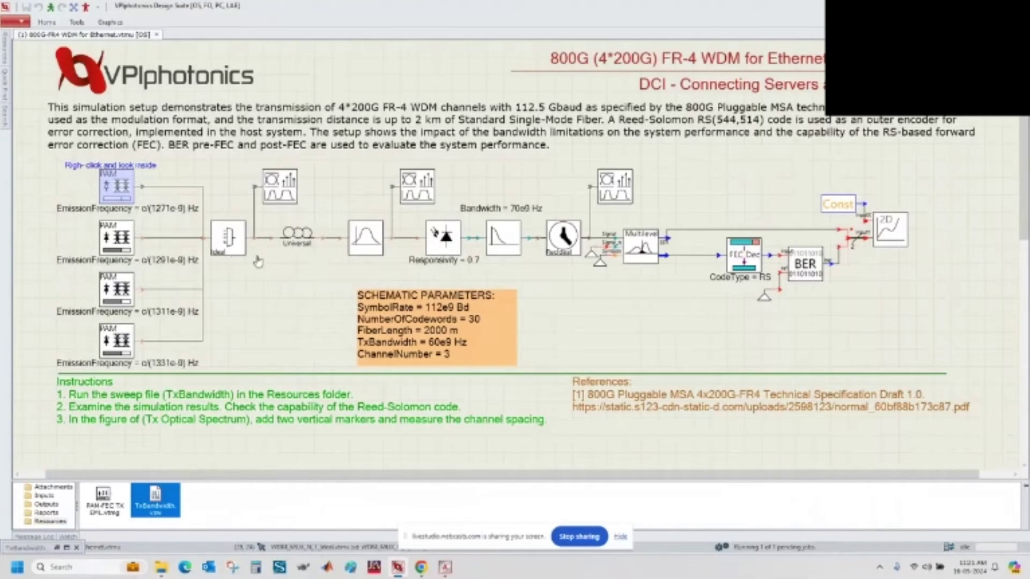
# Review the physical and numerical parameters of the Universal fiber module and close them without changes
pyautogui.doubleClick(300, 239)
pyautogui.scroll(1, 613, 236)
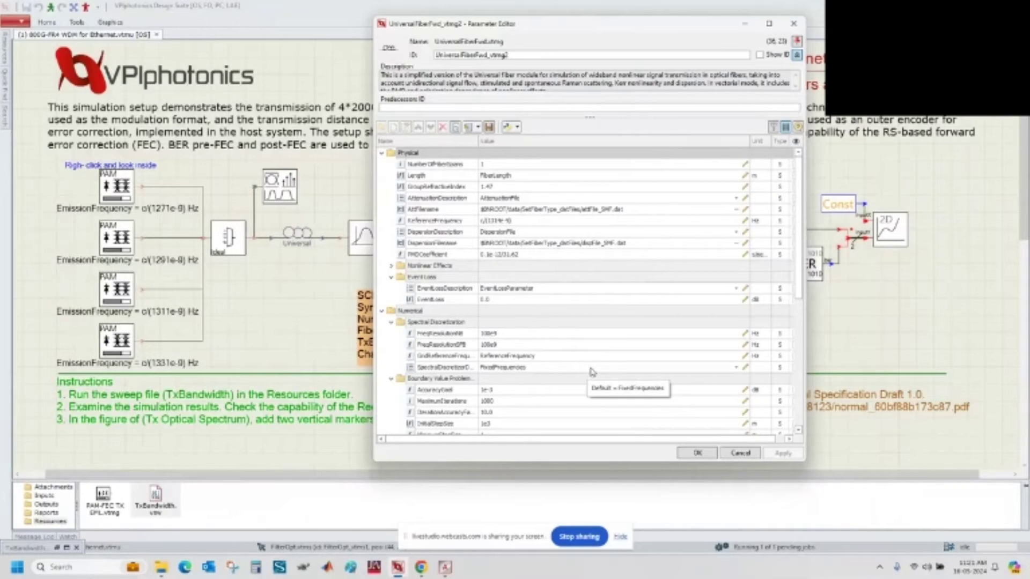
pyautogui.click(740, 453)
# Try the Measured filter type in the optical filter's parameters and discard the change
pyautogui.doubleClick(362, 238)
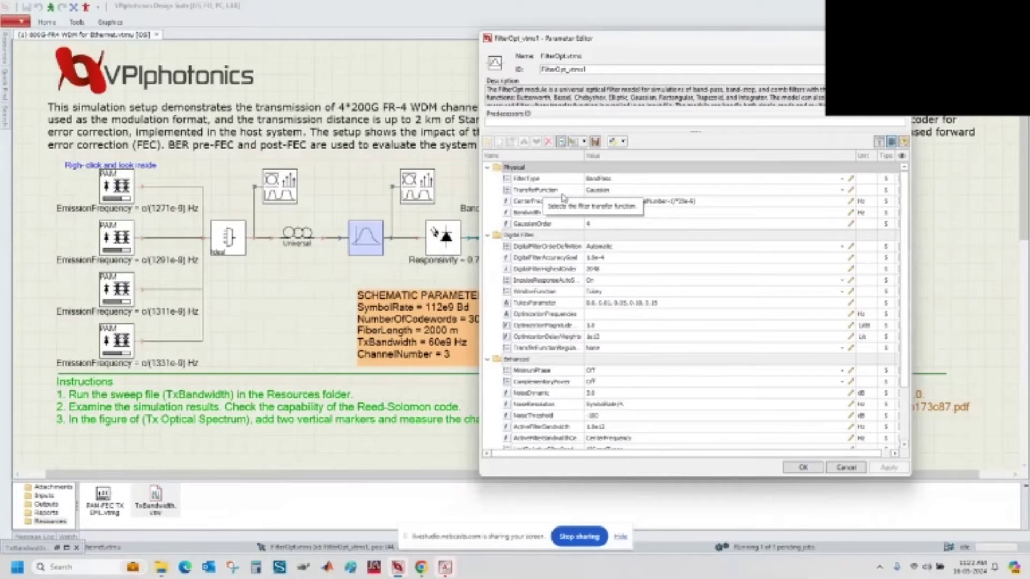
pyautogui.click(621, 182)
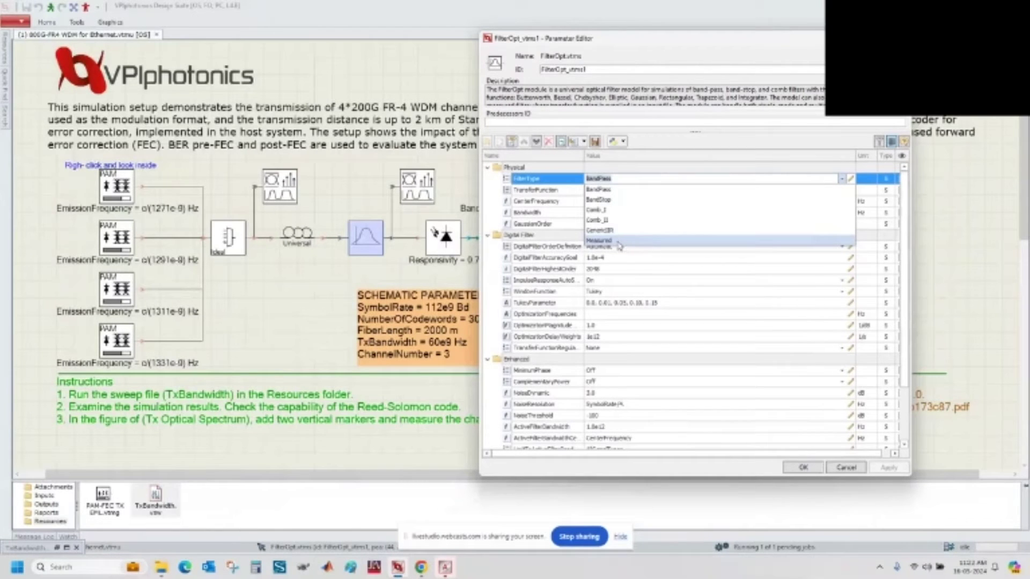
pyautogui.click(620, 242)
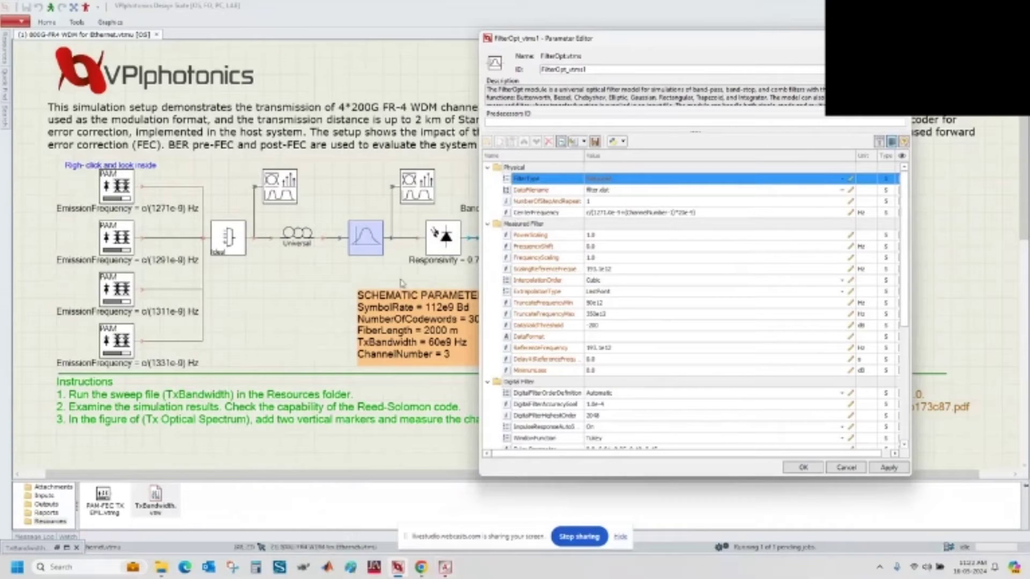
pyautogui.click(846, 468)
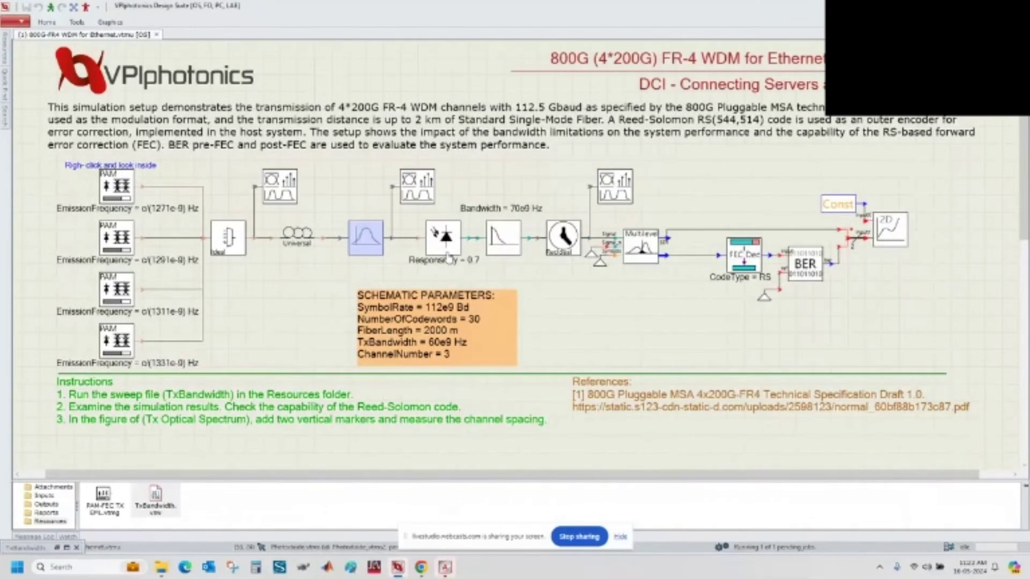
# Review the photodiode's physical and enhanced parameters and close them without changes
pyautogui.click(447, 248)
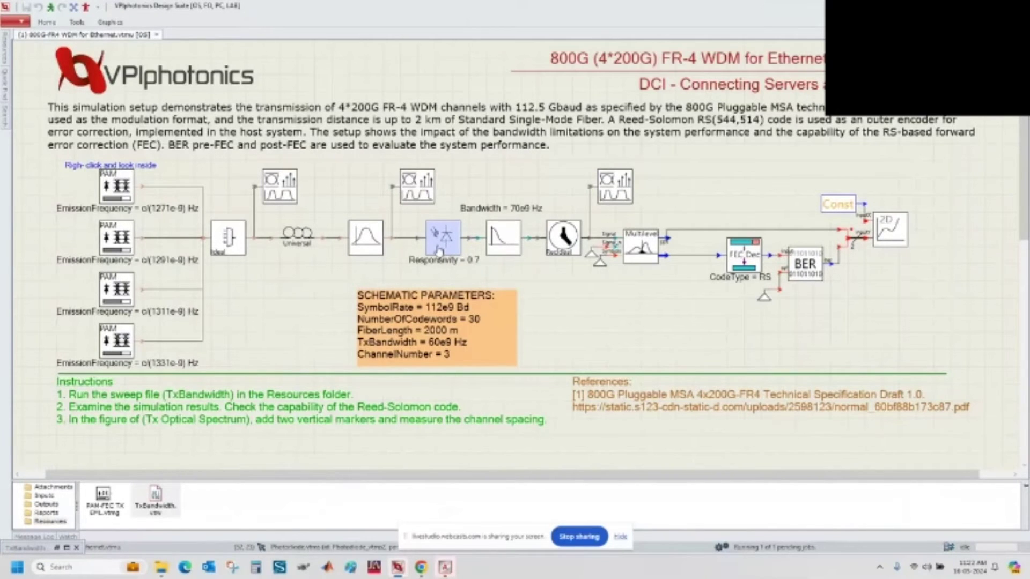
pyautogui.doubleClick(443, 248)
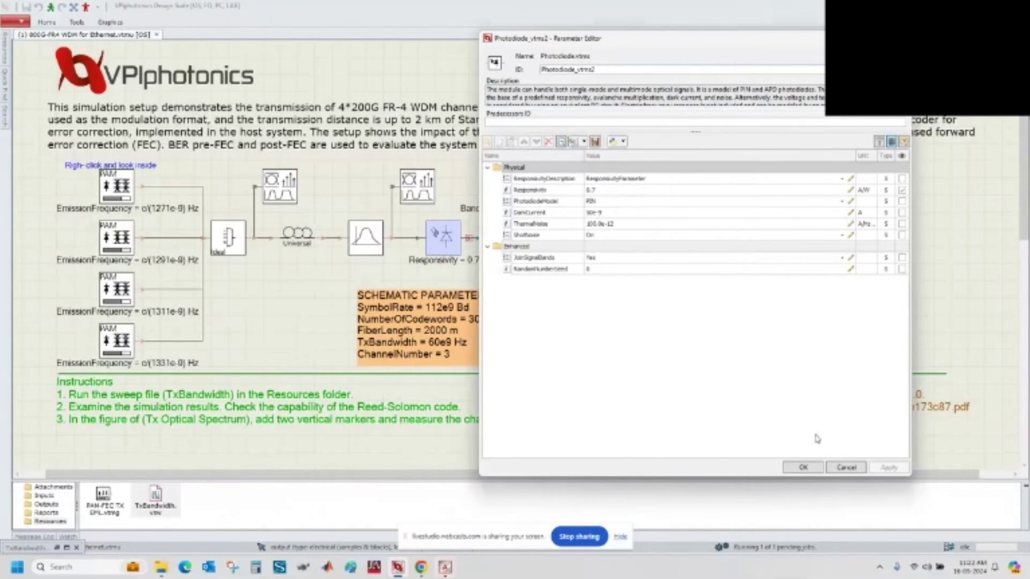
pyautogui.click(850, 470)
# Examine the electrical low-pass filter's parameters and move the editor clear of the receiver modules
pyautogui.click(513, 243)
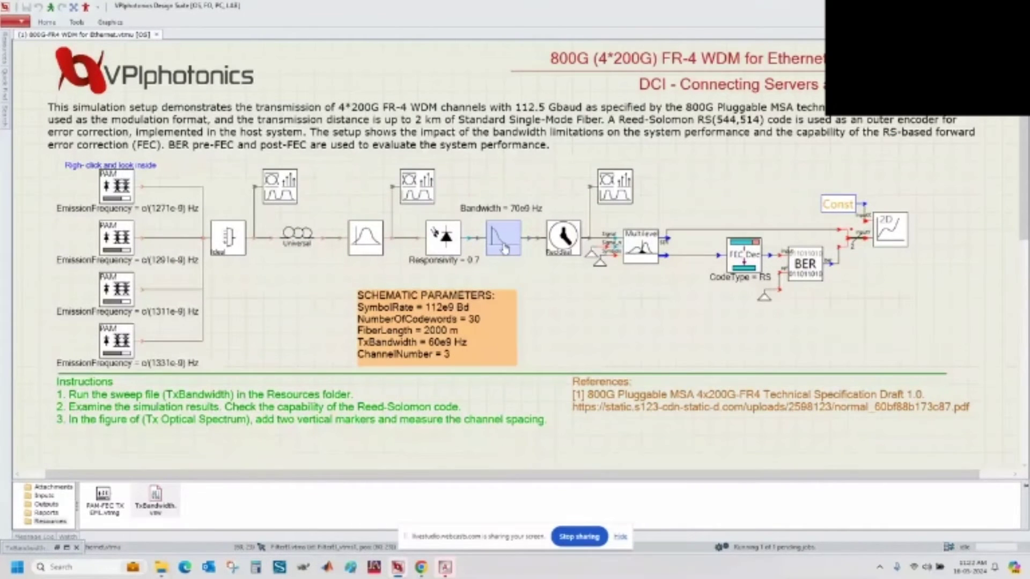
pyautogui.doubleClick(504, 245)
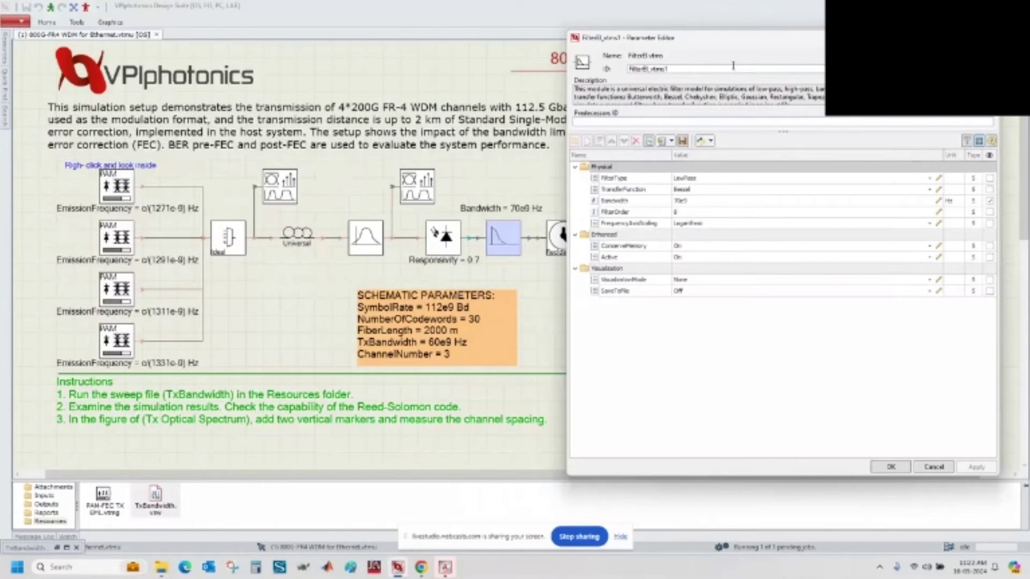
pyautogui.moveTo(778, 47); pyautogui.dragTo(259, 60)
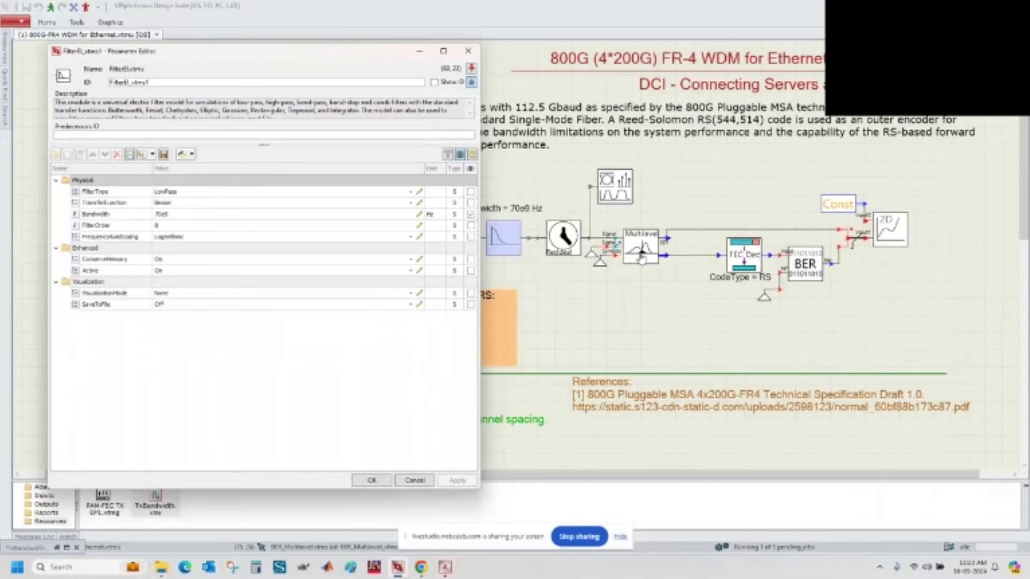
# Review the parameters of the multilevel BER estimator and the FEC decoder, leaving both unchanged
pyautogui.click(641, 258)
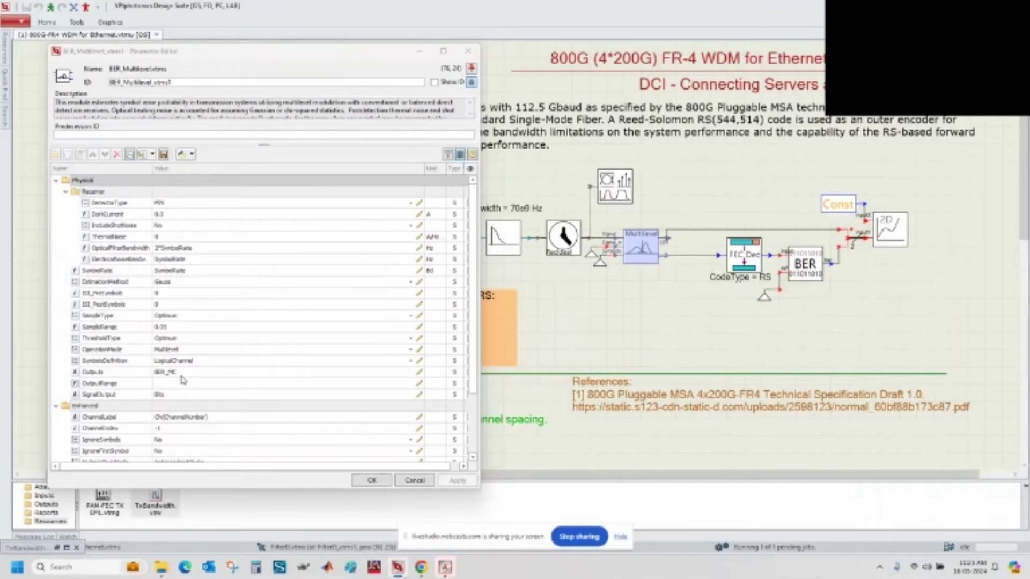
pyautogui.click(413, 479)
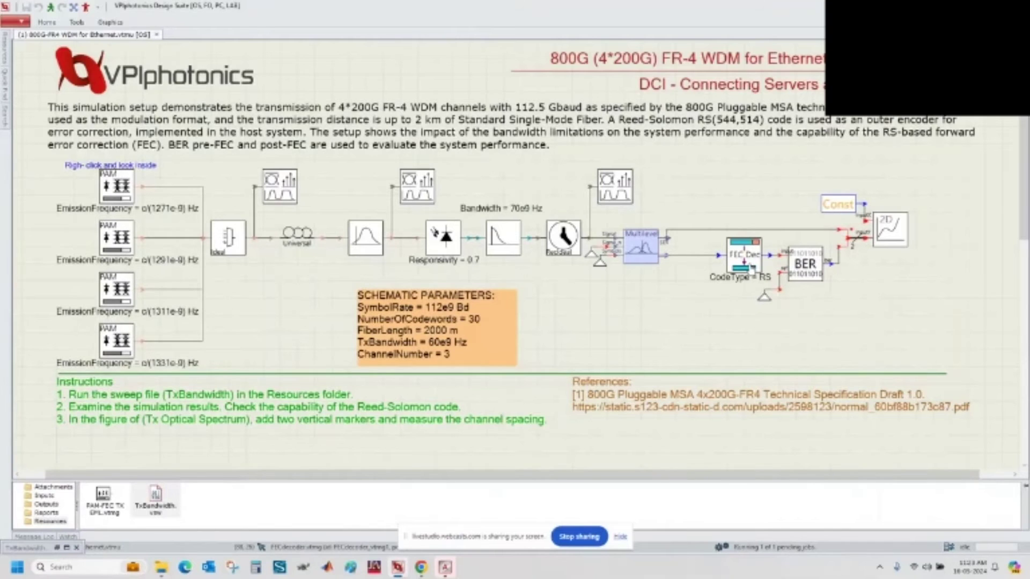
pyautogui.doubleClick(751, 266)
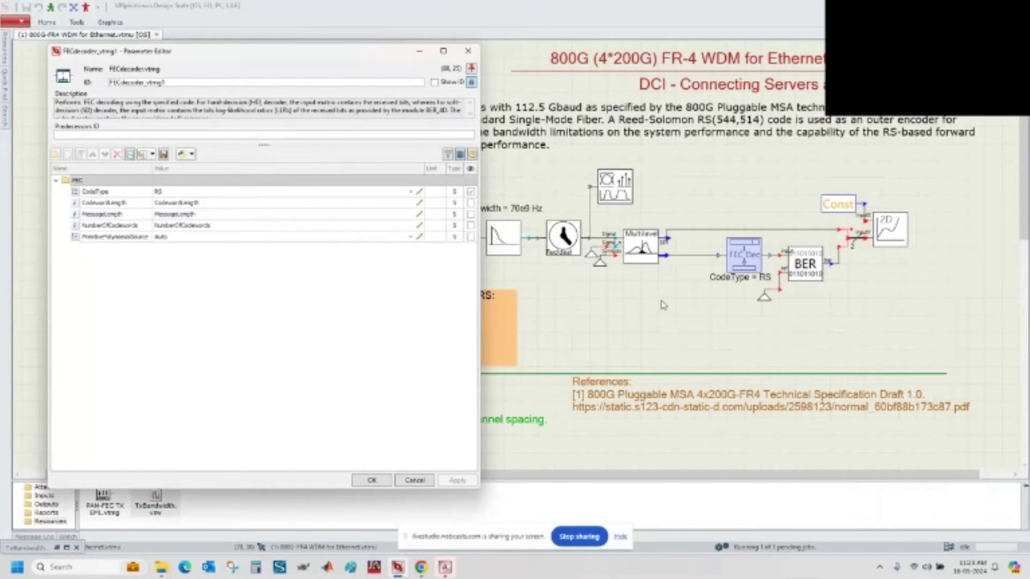
pyautogui.click(374, 480)
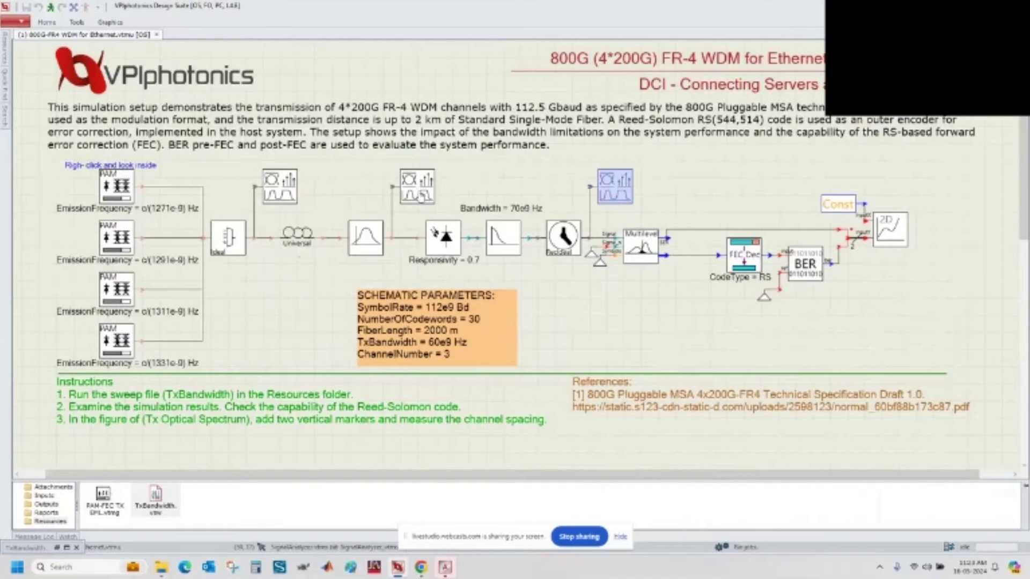
# Switch to VPIphotonicsAnalyzer and place vertical markers A and B on the 1291 nm and 1311 nm peaks of the Tx Optical Spectrum
pyautogui.click(422, 198)
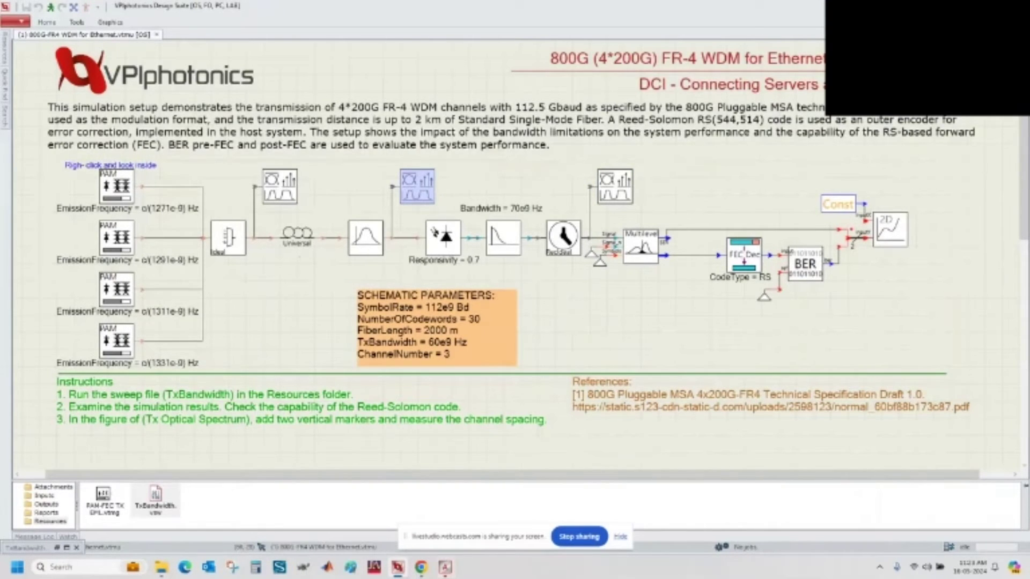
pyautogui.click(445, 567)
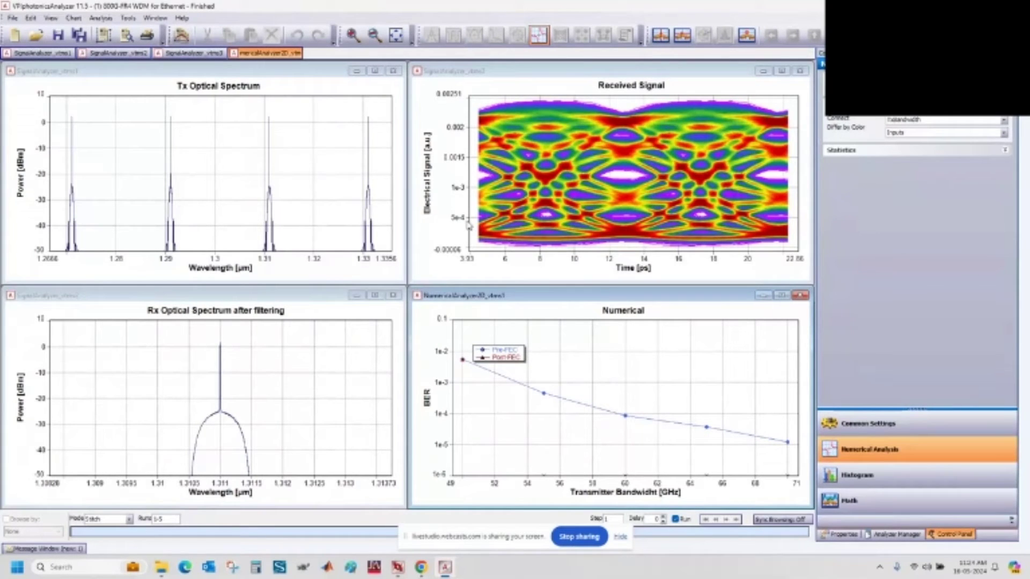
pyautogui.click(64, 58)
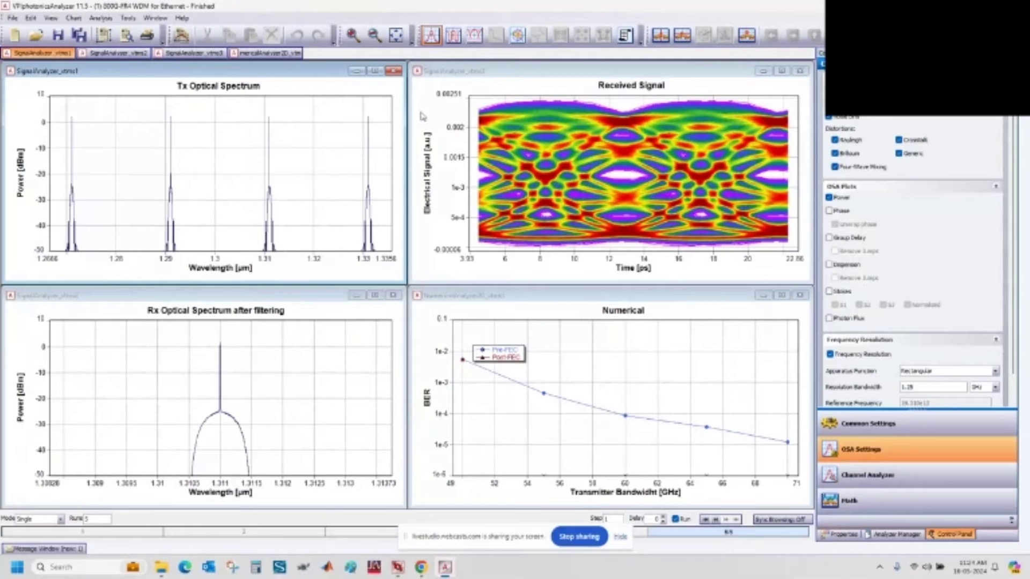
pyautogui.click(660, 35)
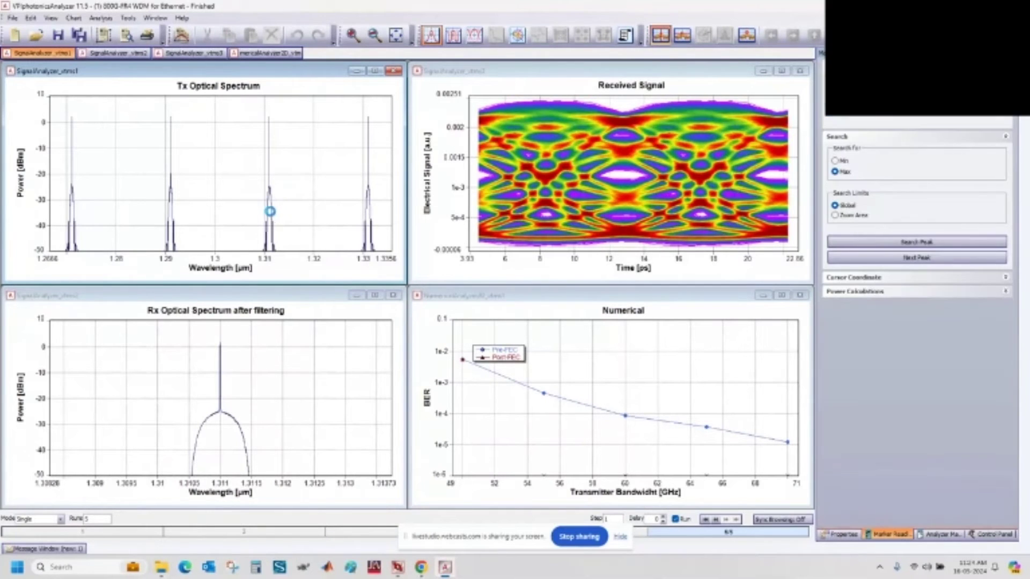
pyautogui.click(662, 36)
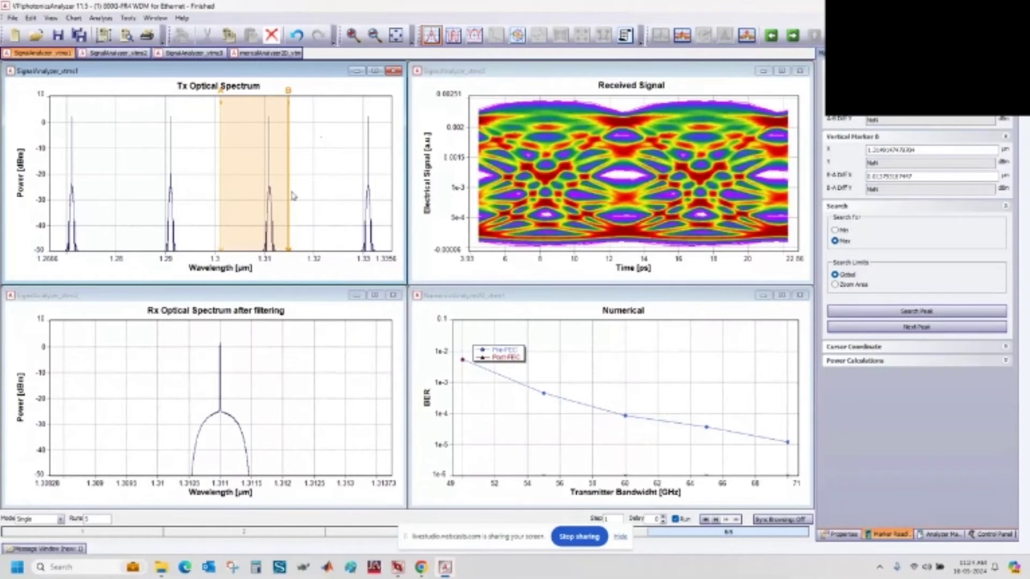
pyautogui.moveTo(288, 194); pyautogui.dragTo(270, 193)
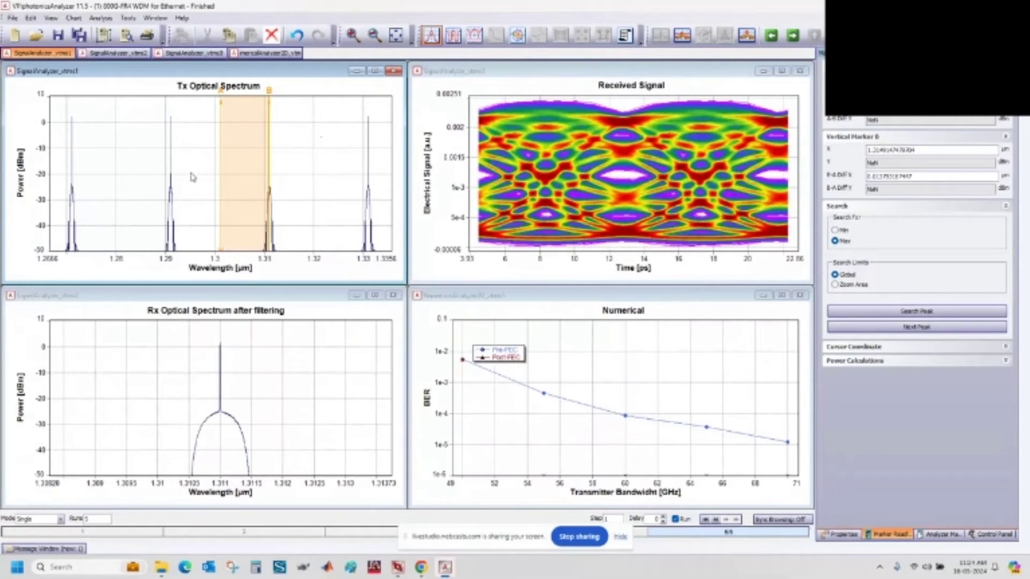
pyautogui.moveTo(222, 181); pyautogui.dragTo(172, 180)
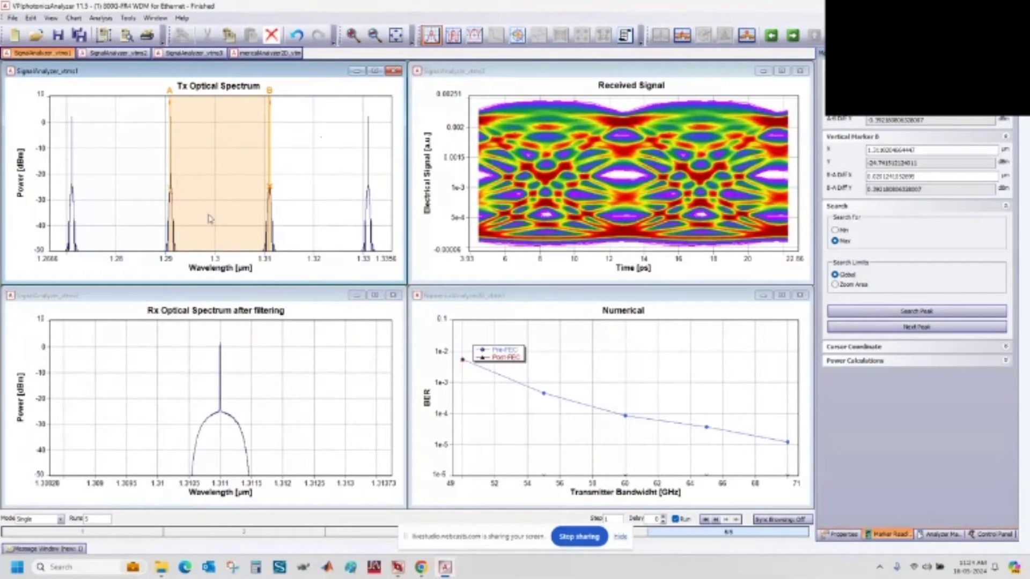
# Copy the trace from the Rx Optical Spectrum after filtering and paste it into the Tx Optical Spectrum chart
pyautogui.click(225, 297)
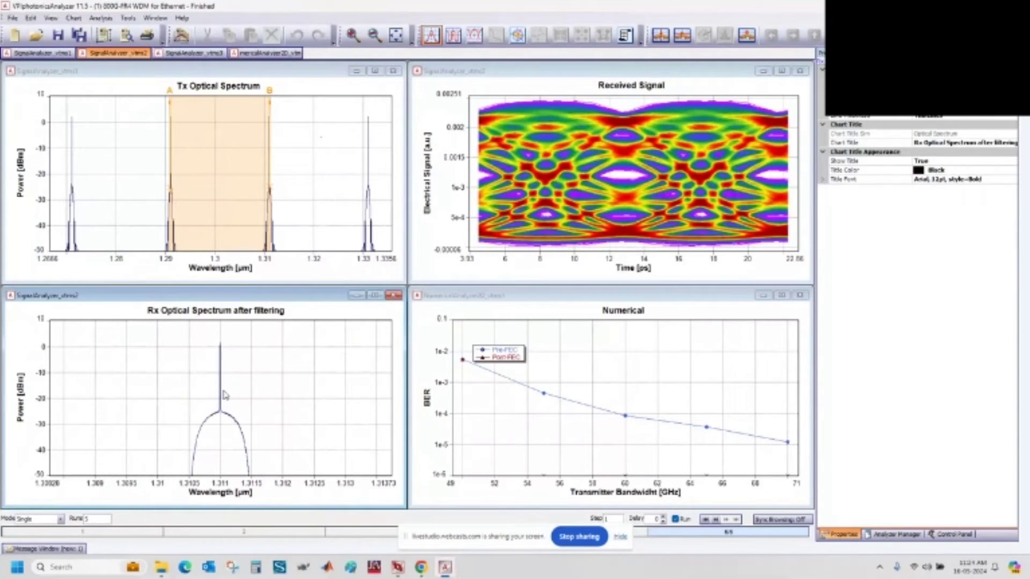
pyautogui.rightClick(238, 422)
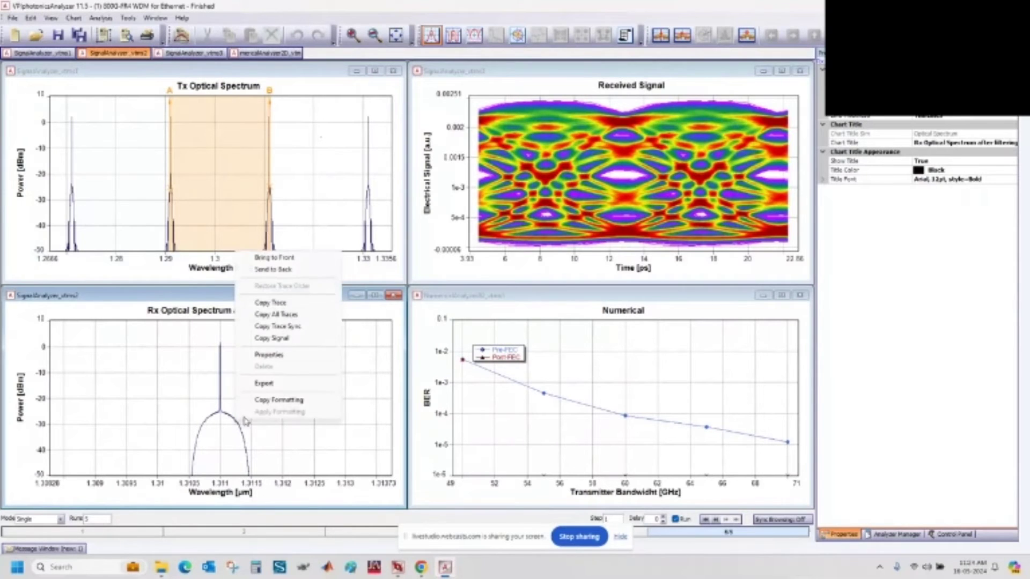
pyautogui.click(294, 305)
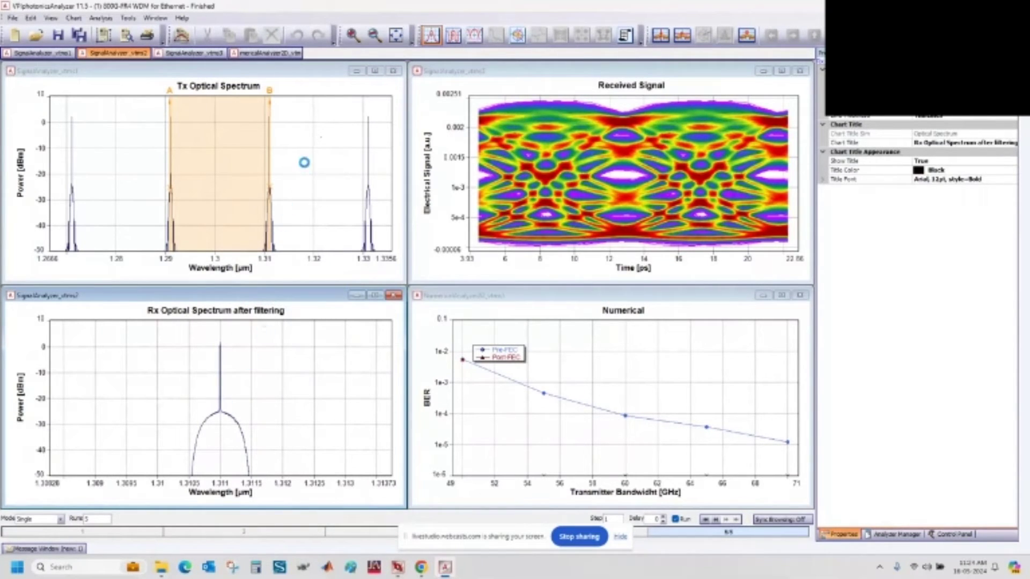
pyautogui.rightClick(302, 168)
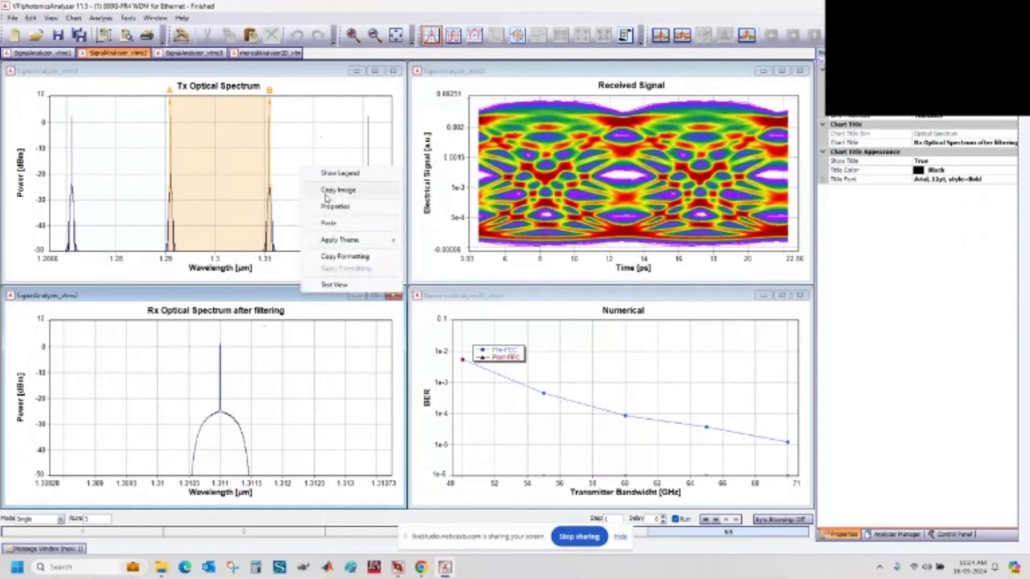
pyautogui.click(330, 224)
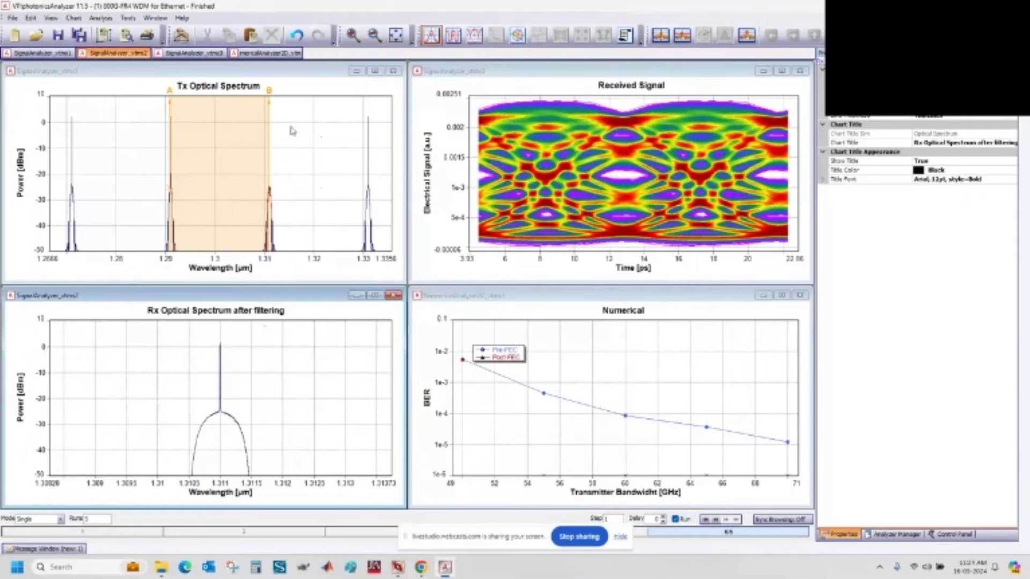
# Enlarge the 1.311 µm channel in the Tx Optical Spectrum to compare the transmitted and filtered traces
pyautogui.rightClick(269, 118)
pyautogui.click(294, 127)
pyautogui.moveTo(257, 107); pyautogui.dragTo(290, 261)
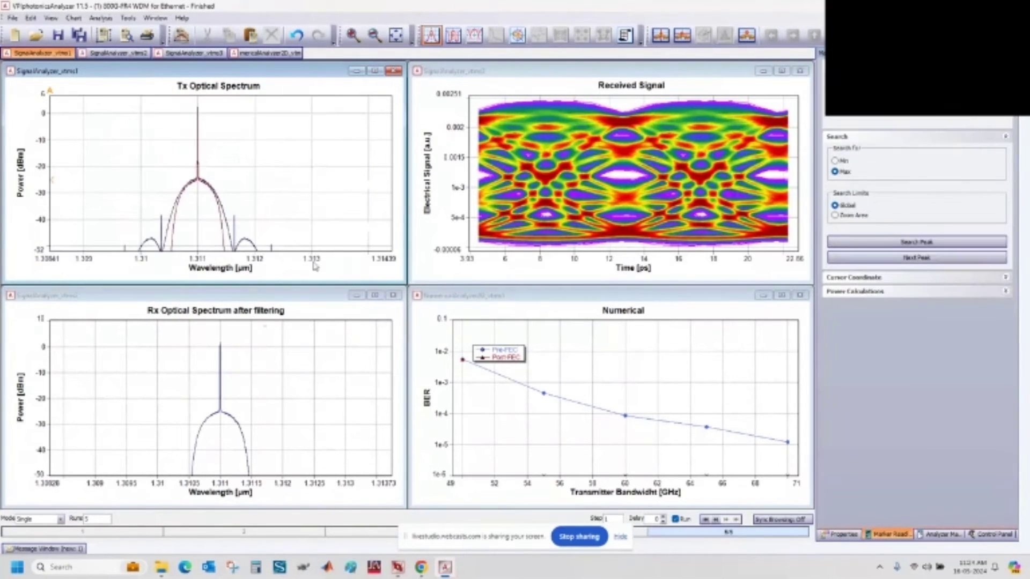
pyautogui.moveTo(145, 106); pyautogui.dragTo(249, 261)
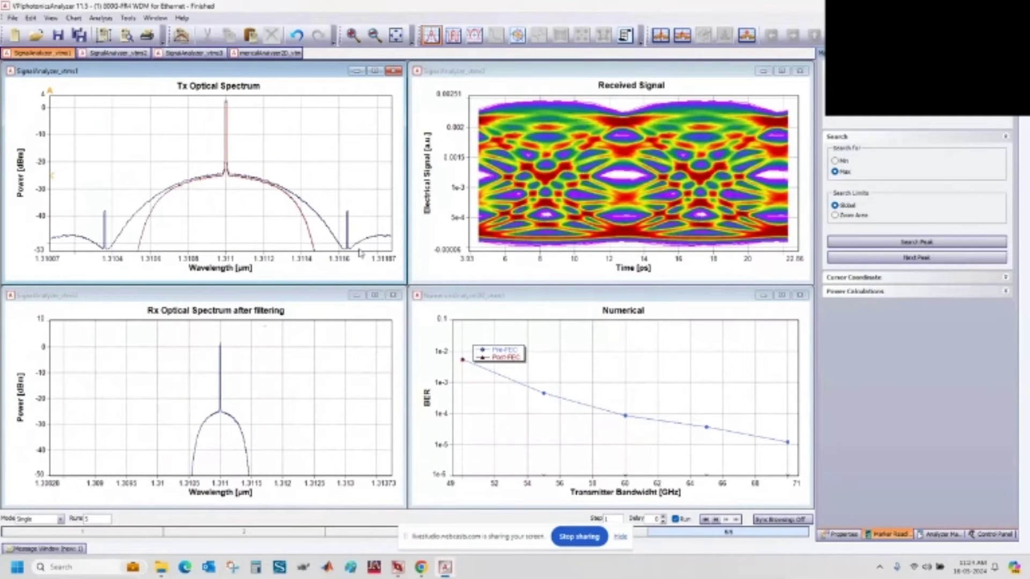
# Examine the Received Signal eye diagram for each sweep run from 1 to 5
pyautogui.click(622, 86)
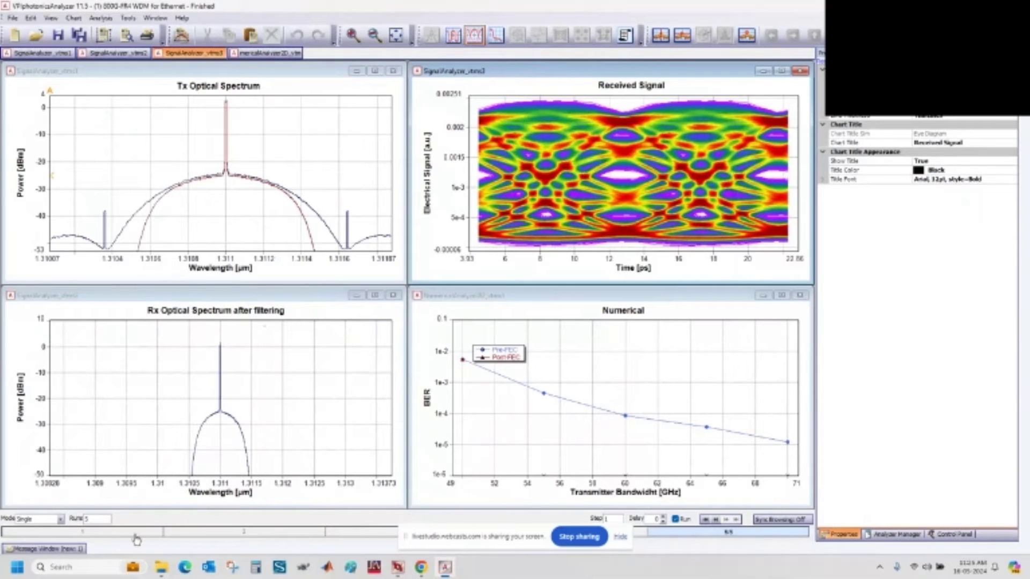
pyautogui.moveTo(131, 532)
pyautogui.click(80, 533)
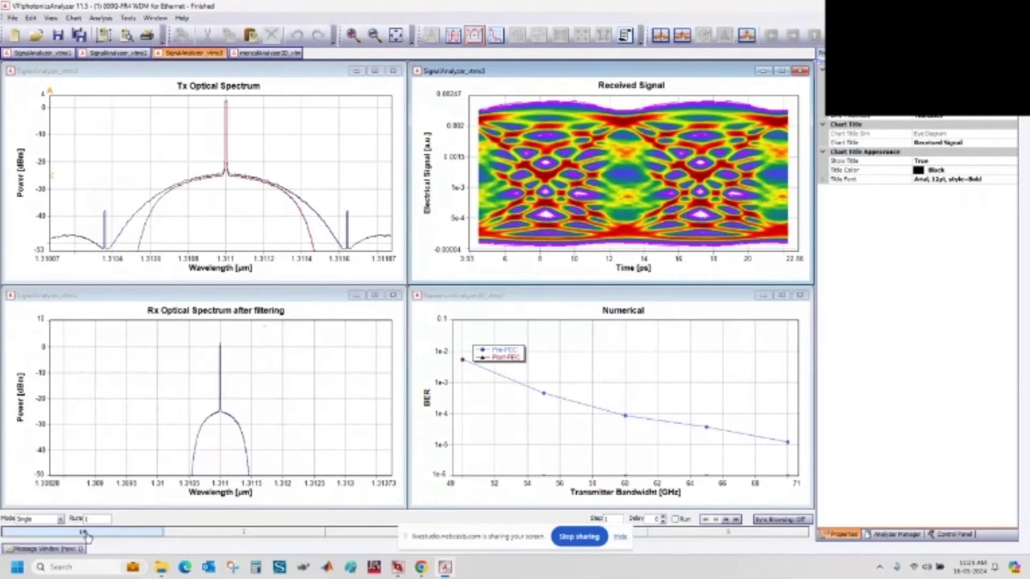
pyautogui.moveTo(110, 537)
pyautogui.click(726, 520)
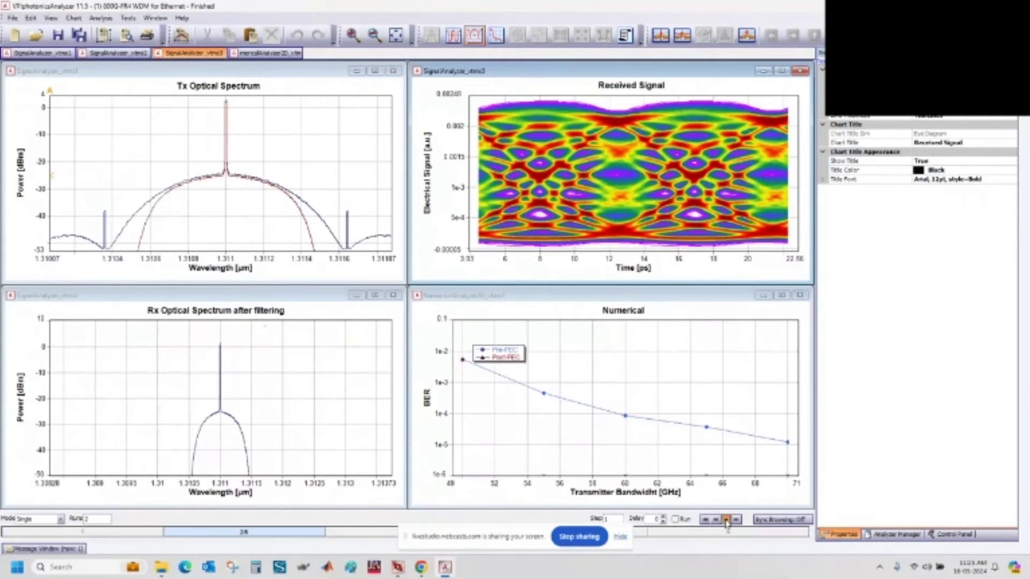
pyautogui.click(725, 519)
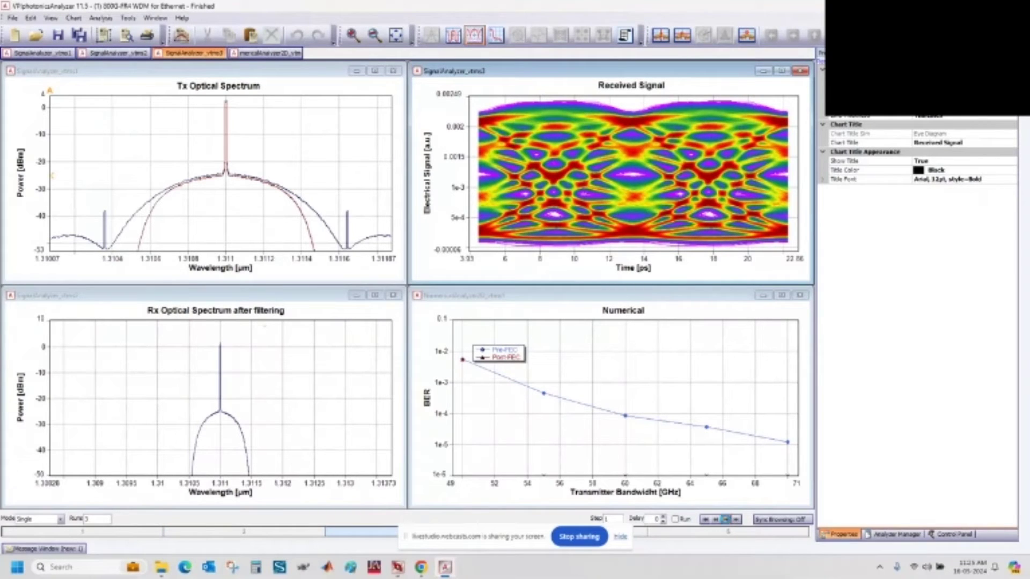
pyautogui.click(725, 519)
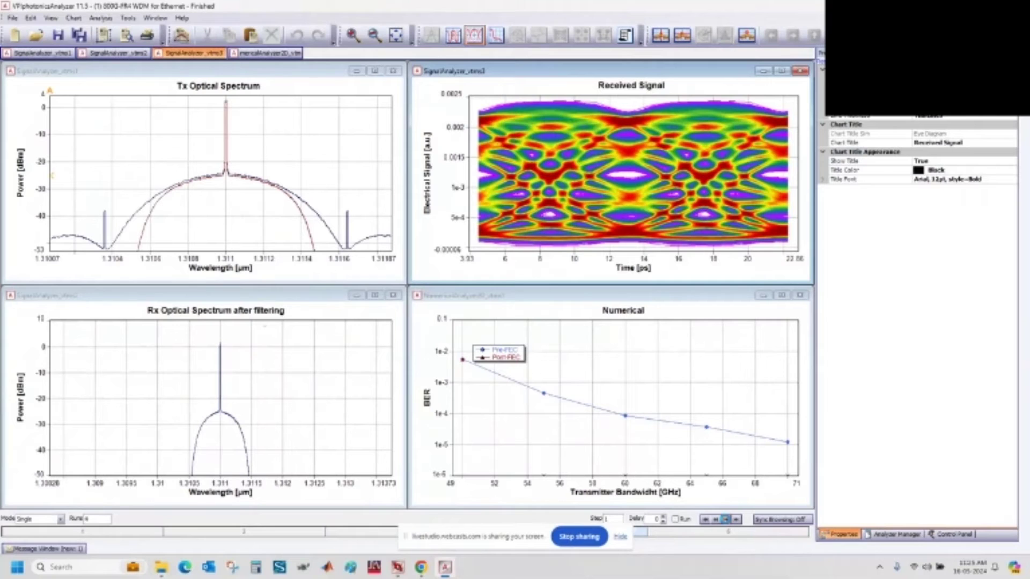
pyautogui.click(726, 520)
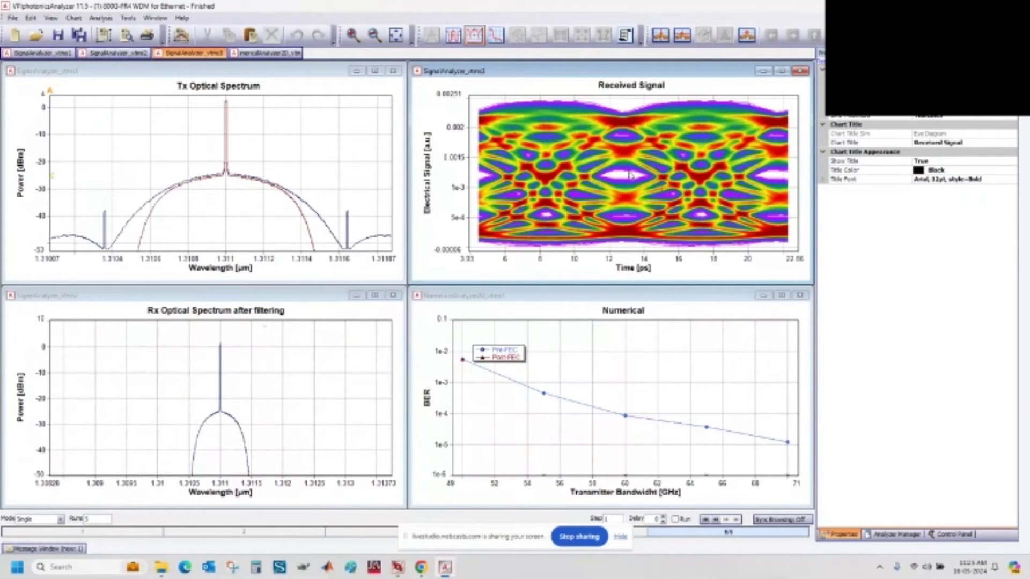
# Enlarge the Numerical BER chart, show it in Text View and widen the Pre-FEC transmitter bandwidth column
pyautogui.click(545, 295)
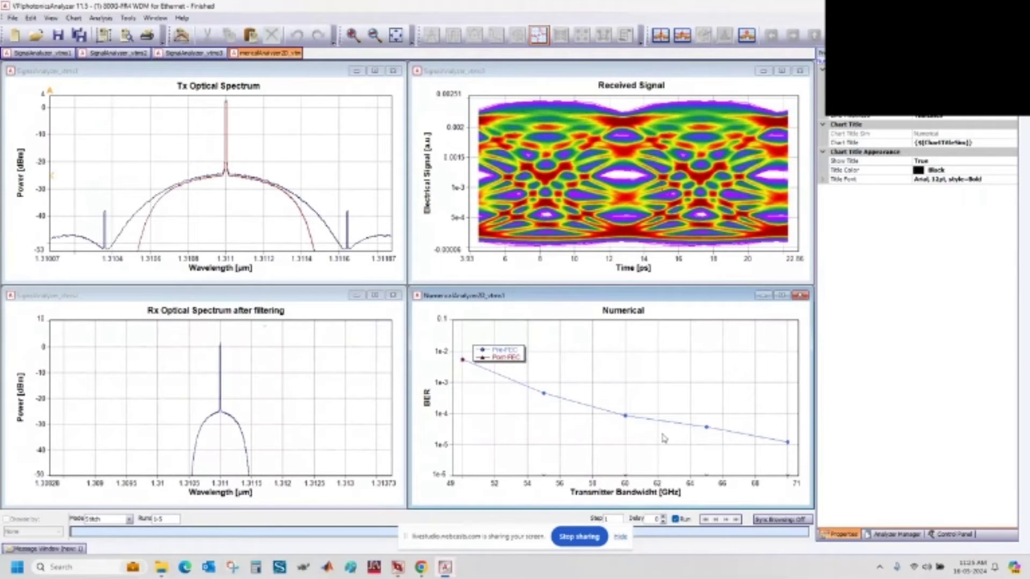
pyautogui.moveTo(411, 287); pyautogui.dragTo(123, 115)
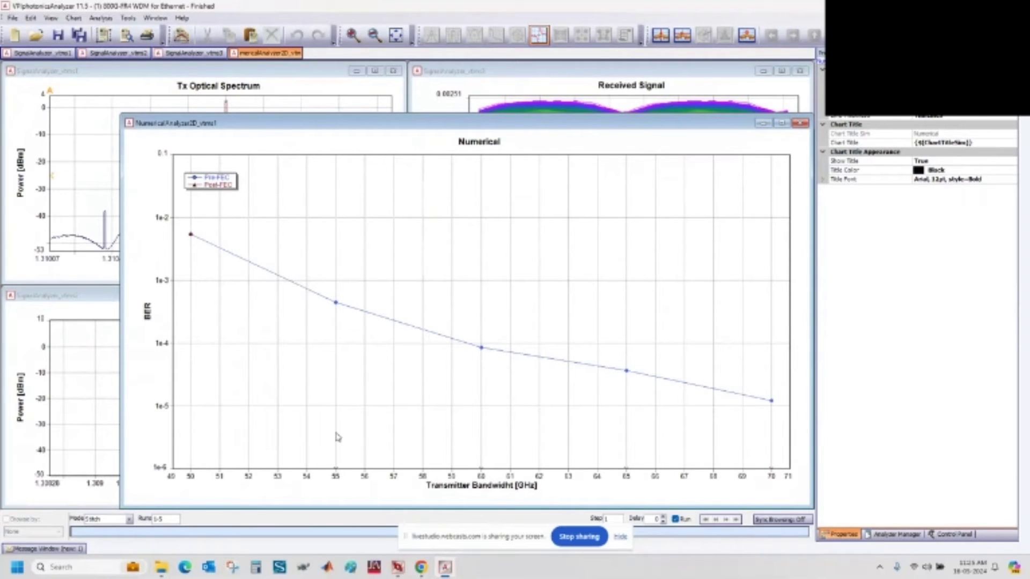
pyautogui.rightClick(361, 146)
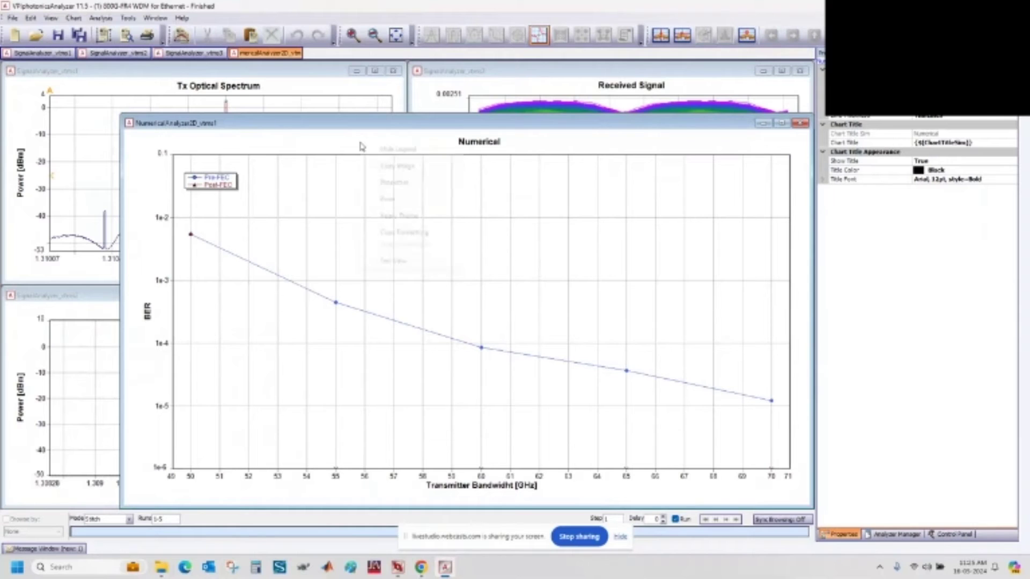
pyautogui.click(402, 262)
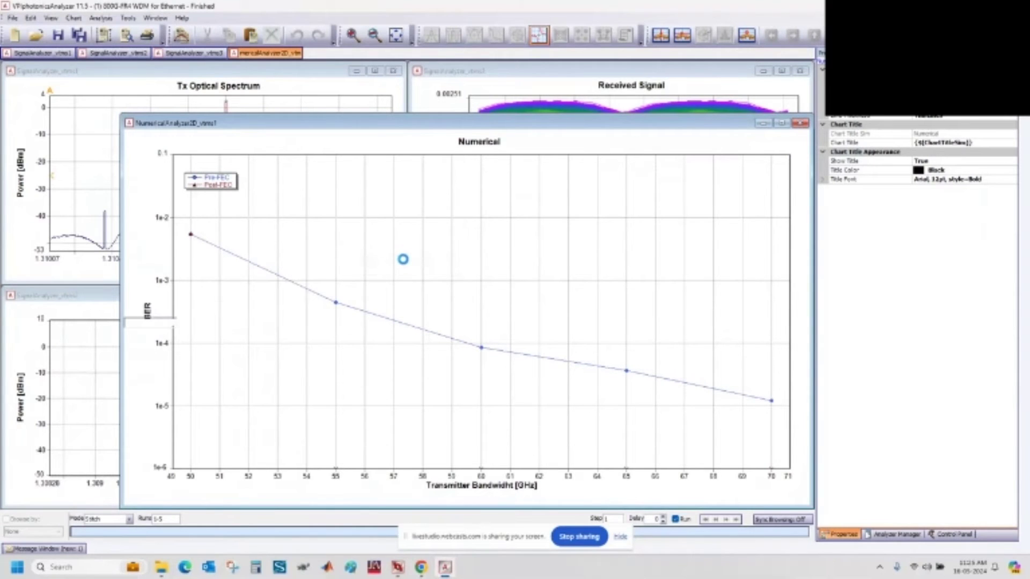
pyautogui.moveTo(184, 145); pyautogui.dragTo(231, 146)
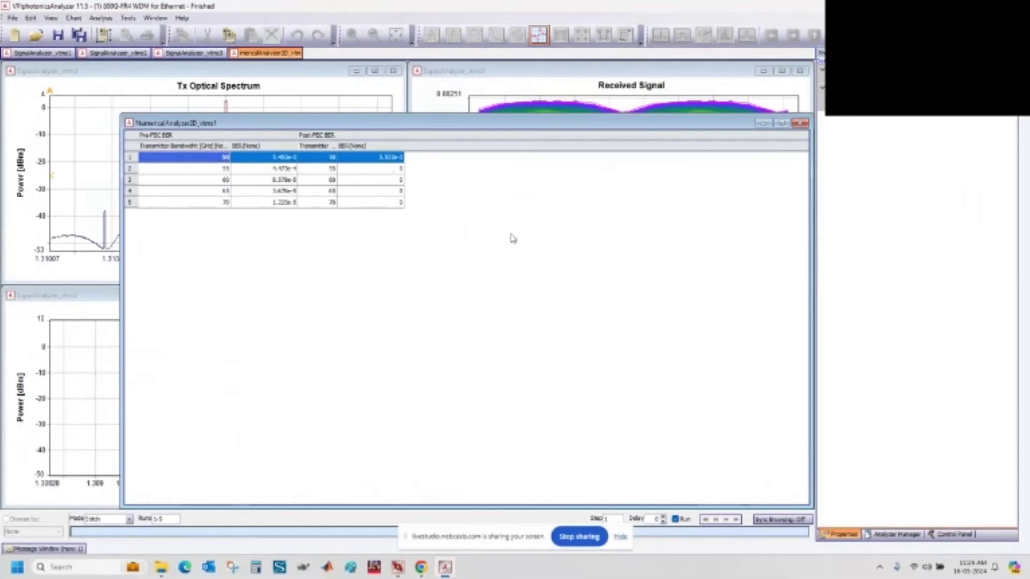
# Switch from the analyzer to VPIphotonics Design Suite
pyautogui.click(398, 570)
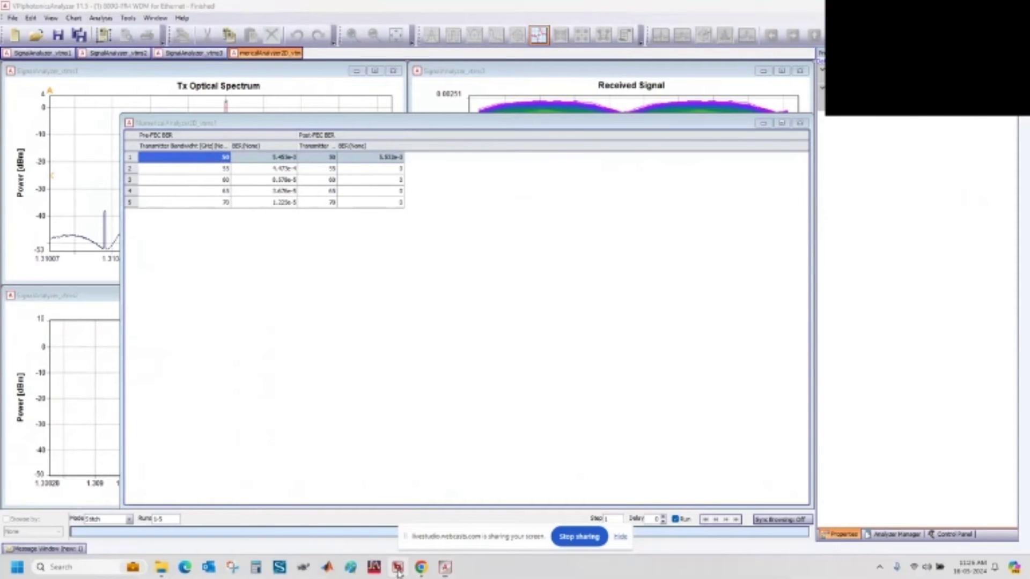
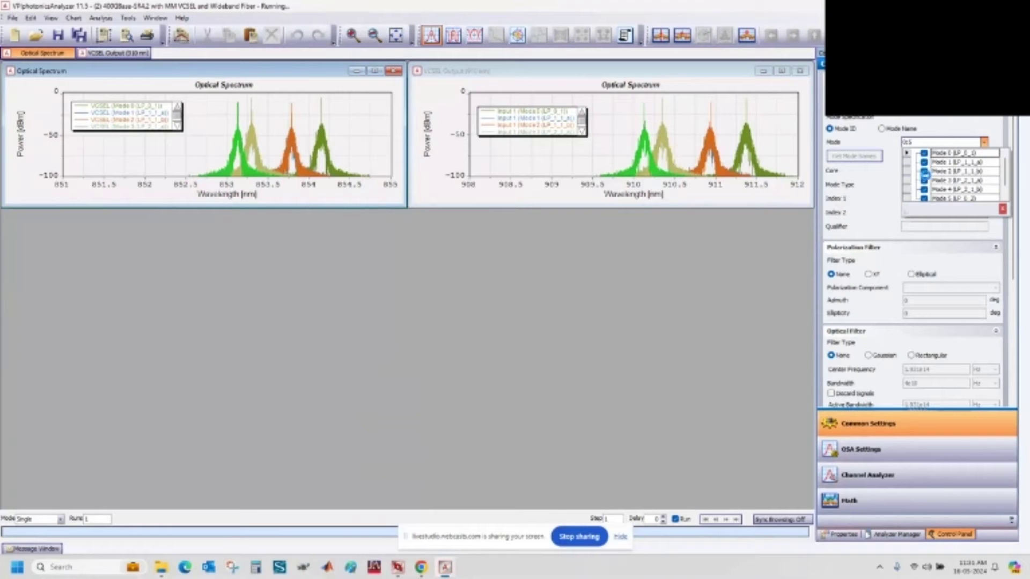
# Deselect Modes 1, 2 and 4 in the VCSEL Optical Spectrum around 853 nm, keeping Modes 0, 3 and 5 plotted
pyautogui.click(924, 171)
pyautogui.click(924, 189)
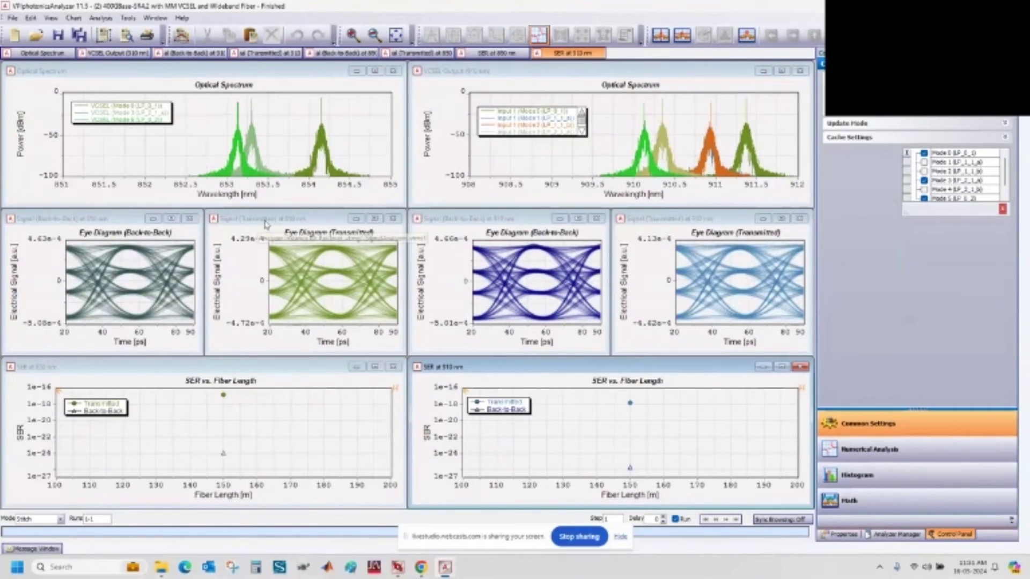
# Examine the back-to-back and transmitted eye diagrams and the SER vs. Fiber Length chart at 850 nm
pyautogui.click(79, 219)
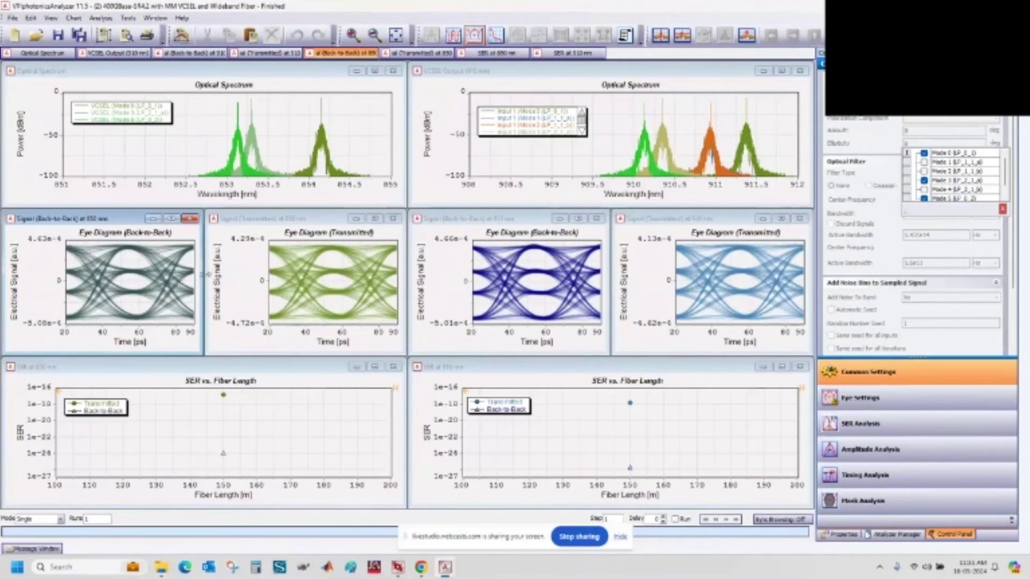
pyautogui.click(258, 224)
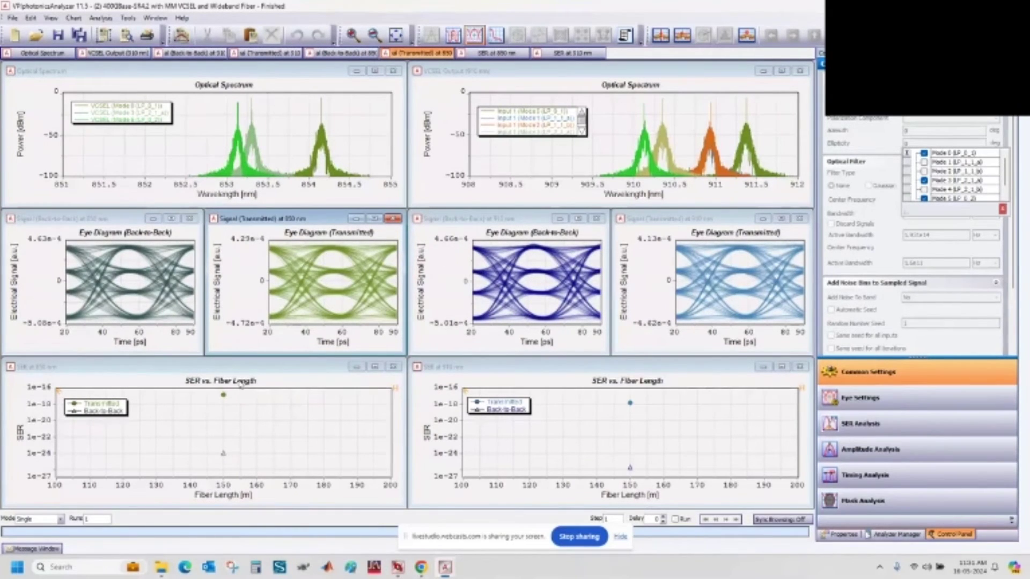
pyautogui.click(254, 375)
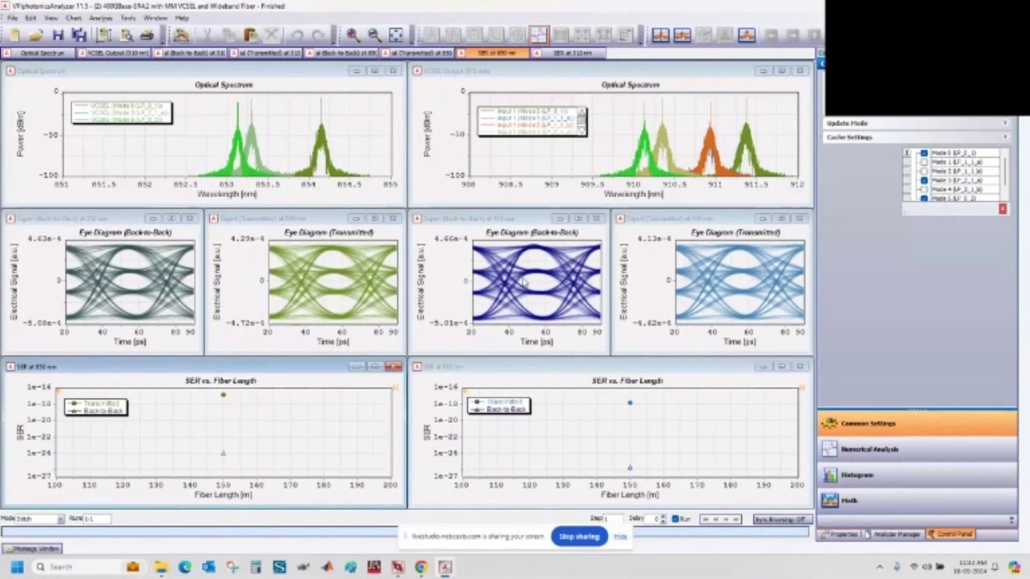
# Enlarge the back-to-back eye diagram at 910 nm and add its OMAouter (PAM4), EH6 (PAM4) and Mean amplitude metrics
pyautogui.click(497, 229)
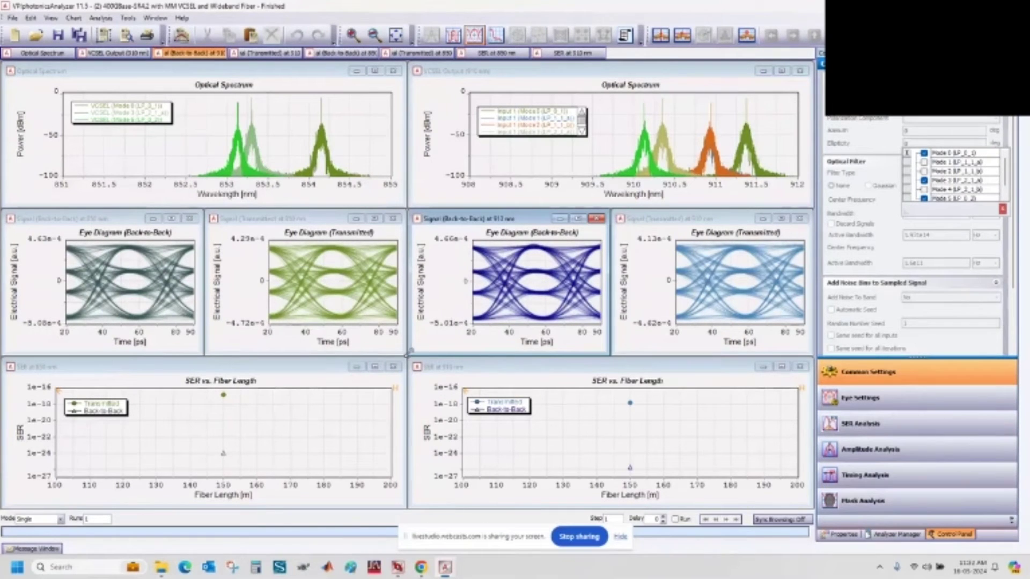
pyautogui.moveTo(411, 214); pyautogui.dragTo(77, 77)
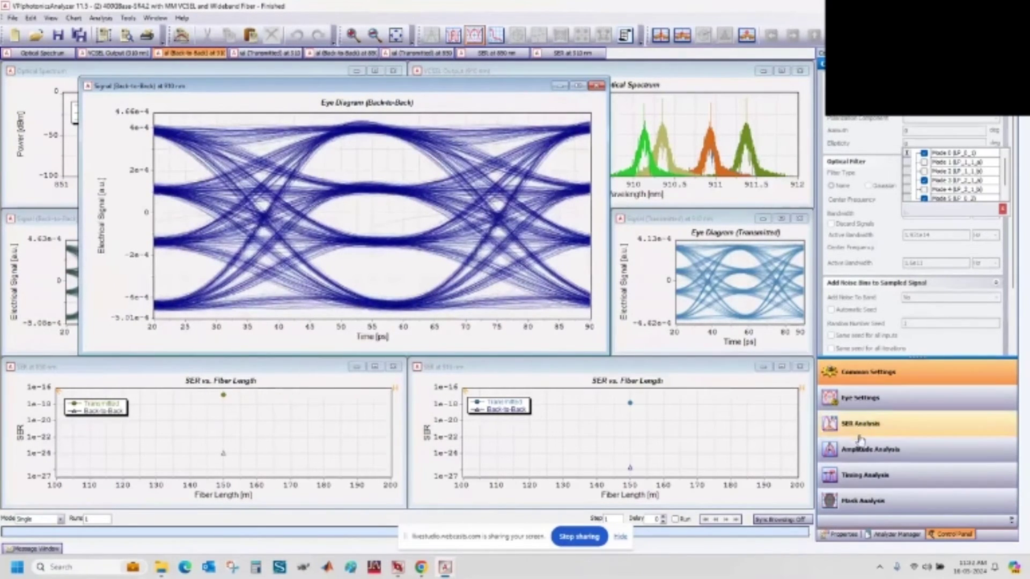
pyautogui.click(900, 455)
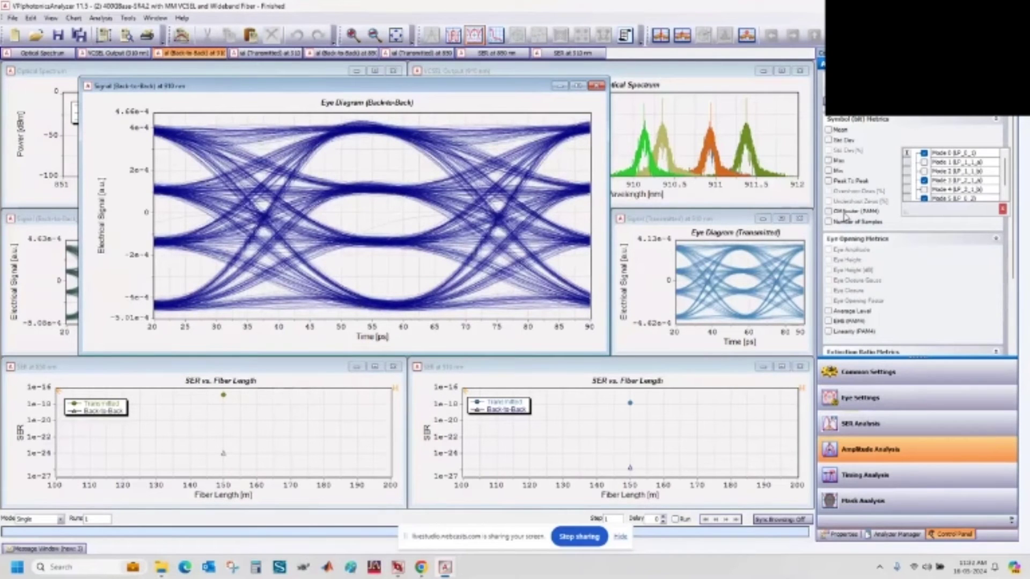
pyautogui.click(843, 212)
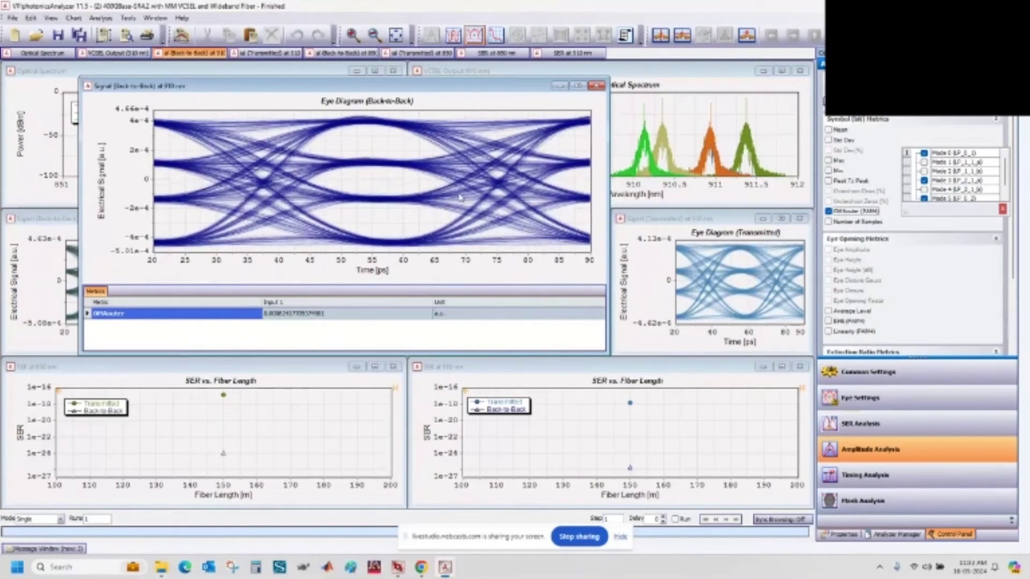
pyautogui.click(850, 321)
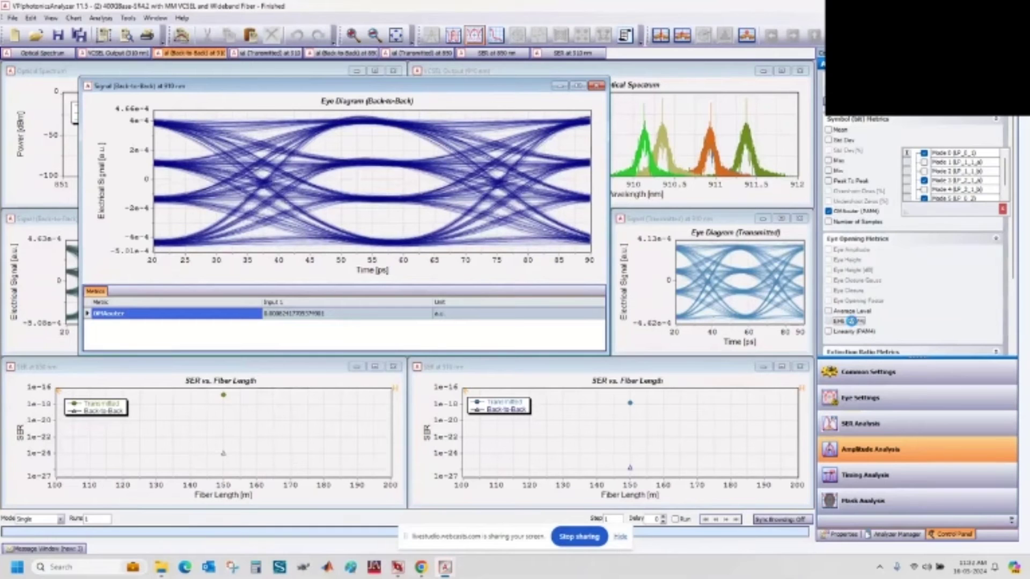
pyautogui.click(841, 131)
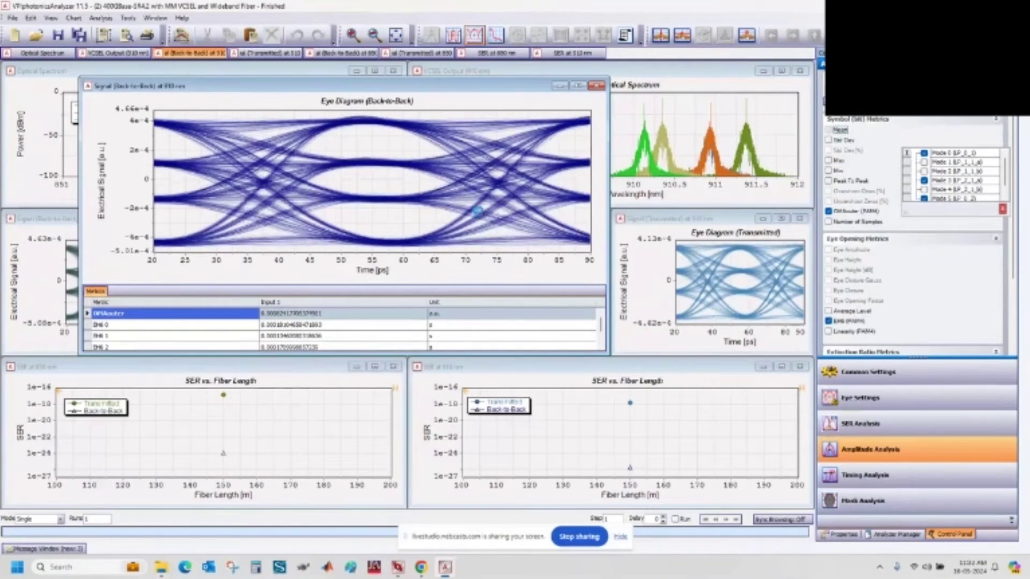
# View the timing metrics available for the 910 nm back-to-back eye diagram, including the PAM4 jitter and eye-skew options
pyautogui.click(862, 484)
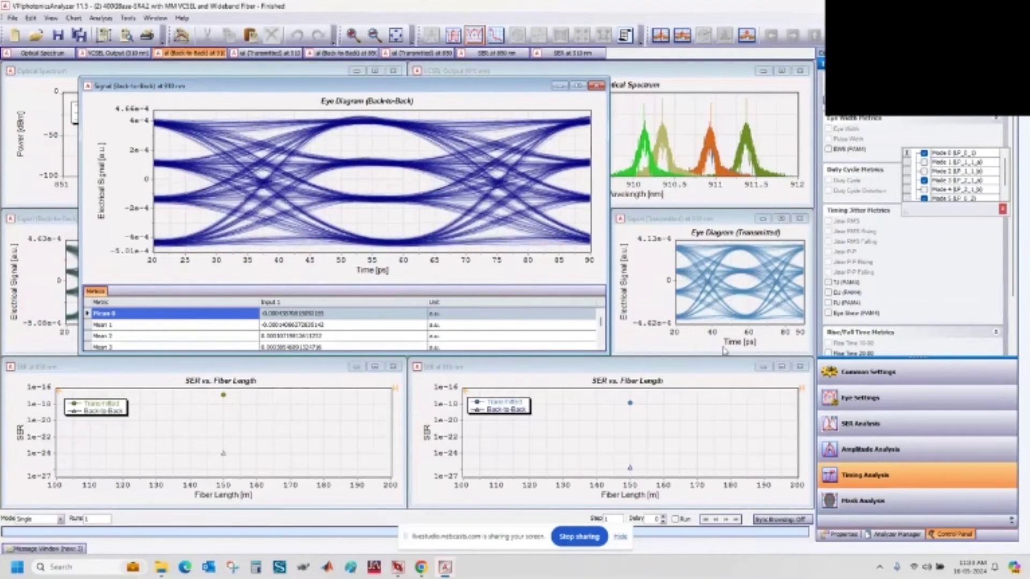
pyautogui.click(487, 379)
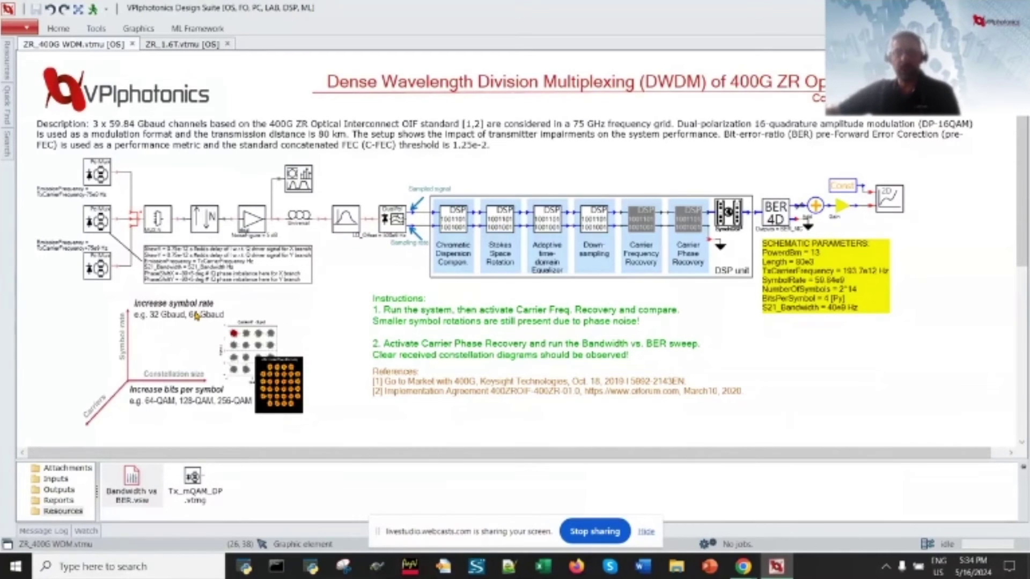
# In the ZR_400G WDM schematic of VPIphotonics Design Suite, highlight the SymbolRate value 59.84e9 in the schematic parameters
pyautogui.doubleClick(804, 284)
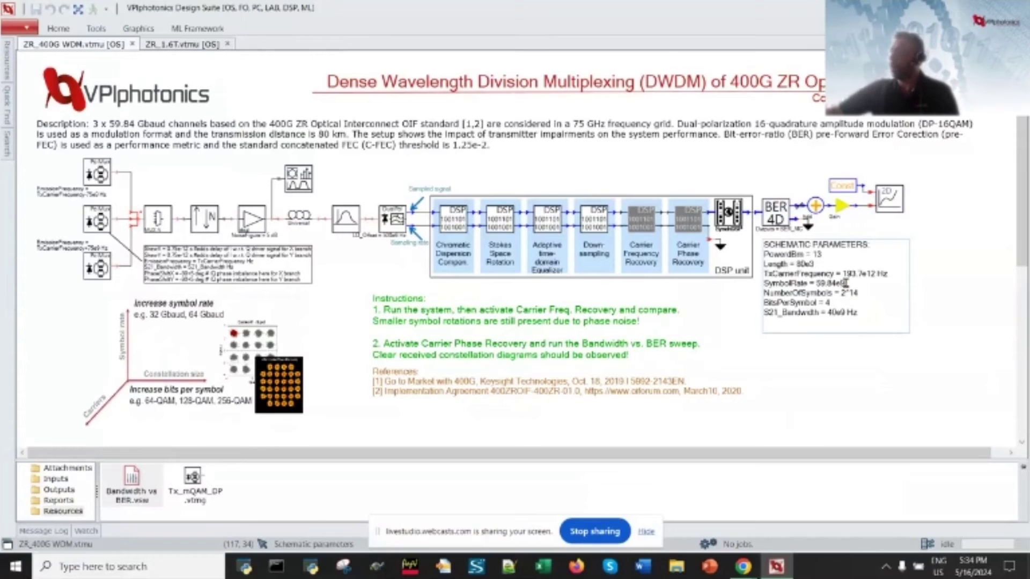
pyautogui.moveTo(845, 284)
pyautogui.mouseDown()
pyautogui.moveTo(762, 285)
pyautogui.moveTo(846, 284)
pyautogui.mouseUp()
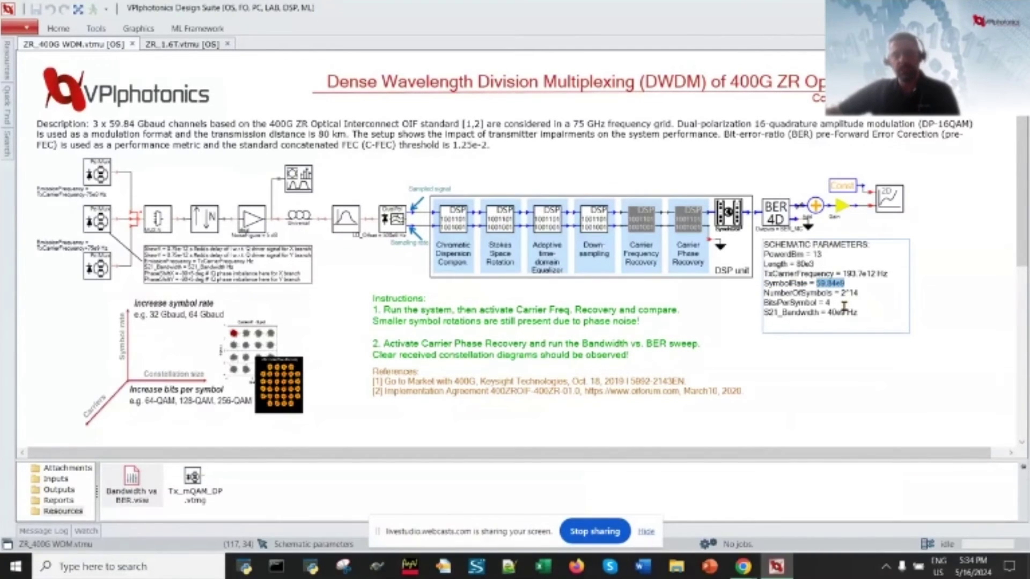
pyautogui.click(882, 392)
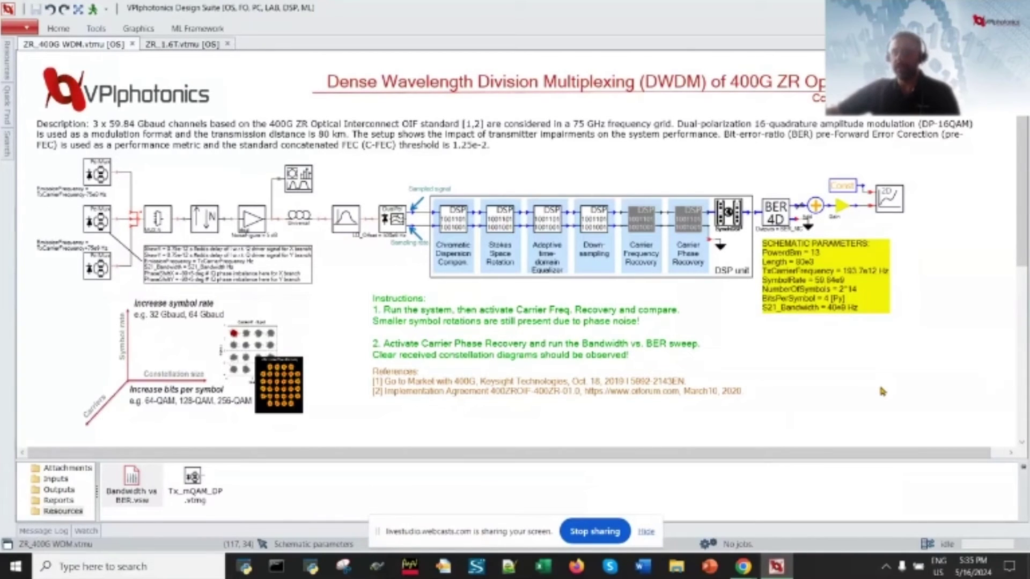
# Highlight "OIF standard" in the schematic description and the cited documents in the References text
pyautogui.doubleClick(419, 133)
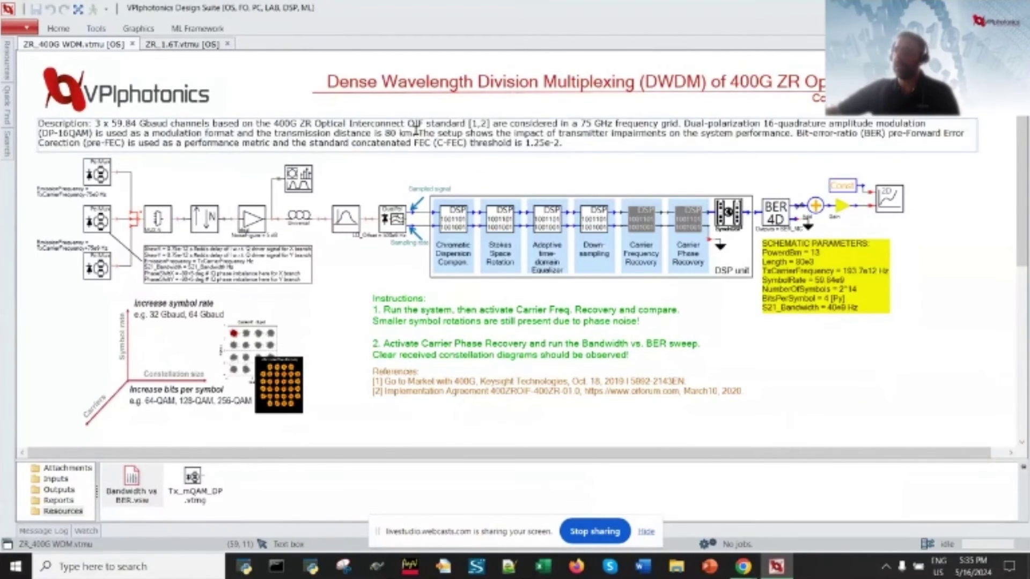
pyautogui.moveTo(407, 125); pyautogui.dragTo(465, 129)
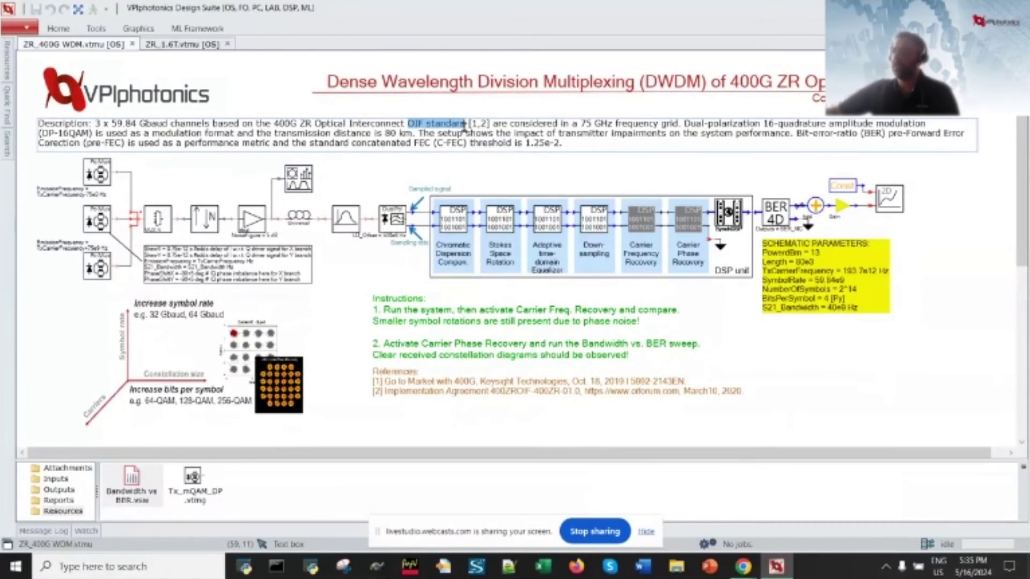
pyautogui.click(376, 379)
pyautogui.doubleClick(708, 398)
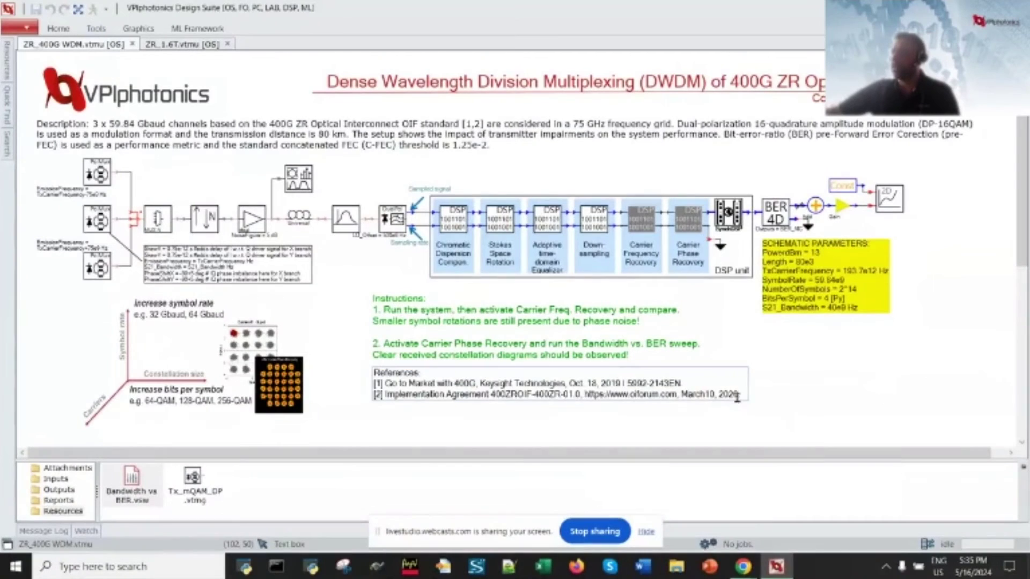
pyautogui.moveTo(739, 396); pyautogui.dragTo(504, 372)
pyautogui.click(884, 406)
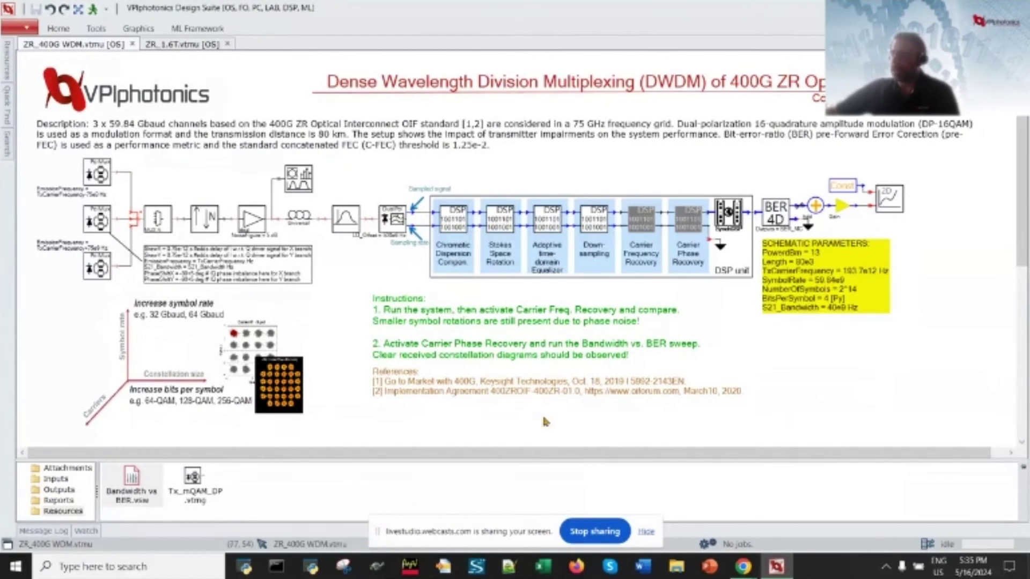
# Highlight the BitsPerSymbol = 4 line in the schematic parameters
pyautogui.doubleClick(811, 306)
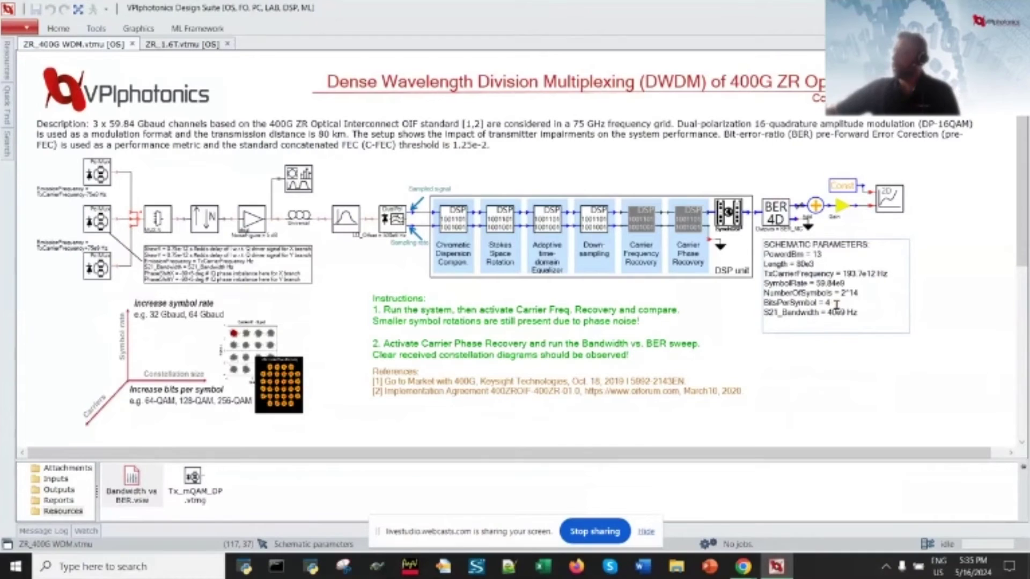
pyautogui.moveTo(830, 304); pyautogui.dragTo(764, 305)
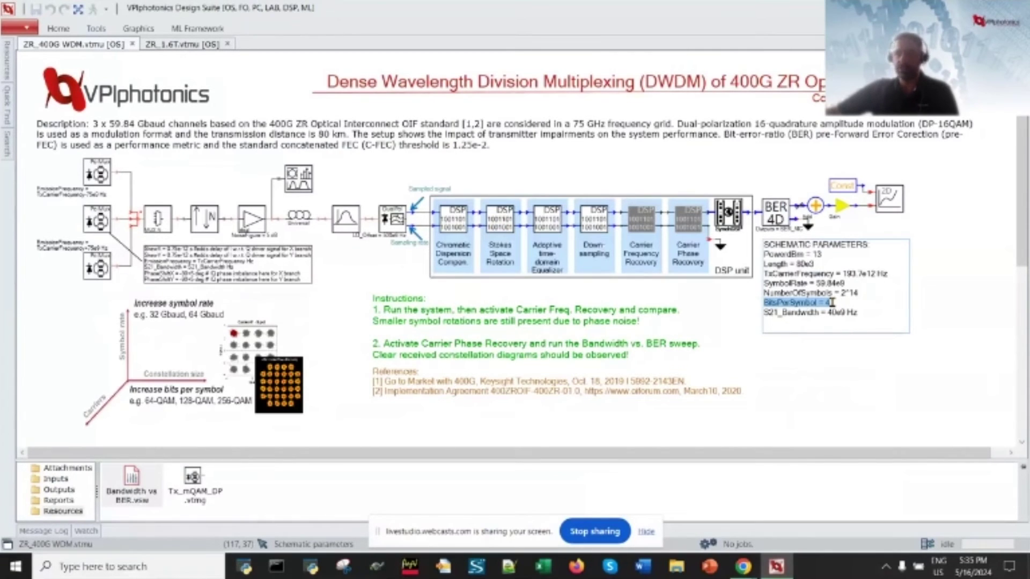
pyautogui.click(380, 427)
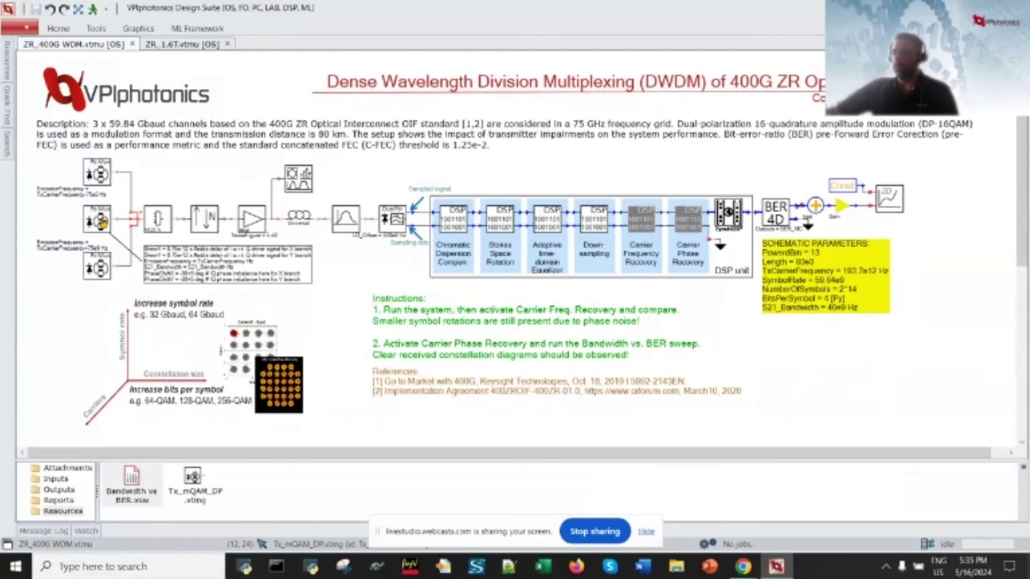
# Point out the three DWDM transmitters and look inside the middle one, the Tx_mQAM_DP galaxy
pyautogui.click(97, 177)
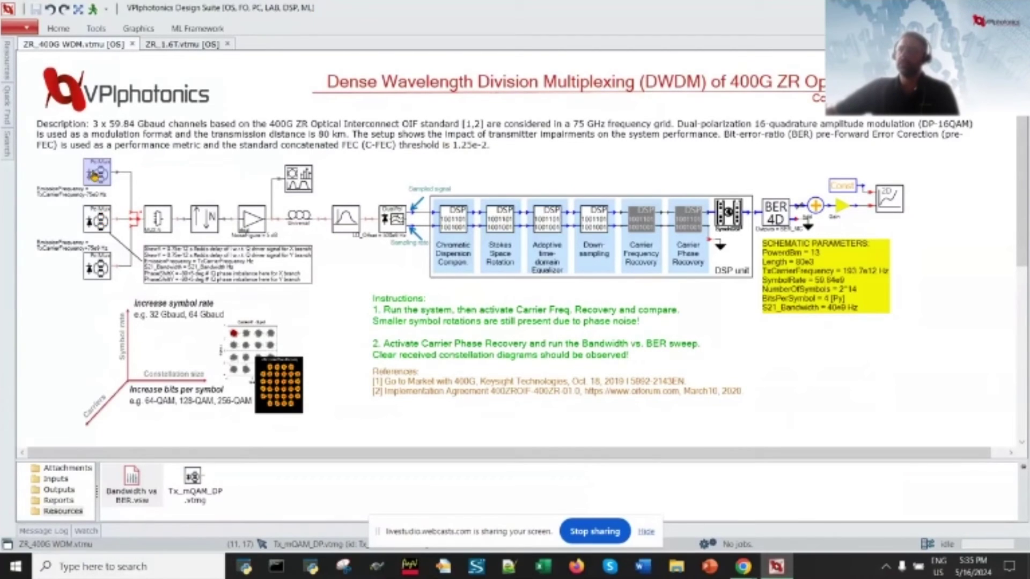
pyautogui.click(96, 217)
pyautogui.click(97, 267)
pyautogui.click(97, 218)
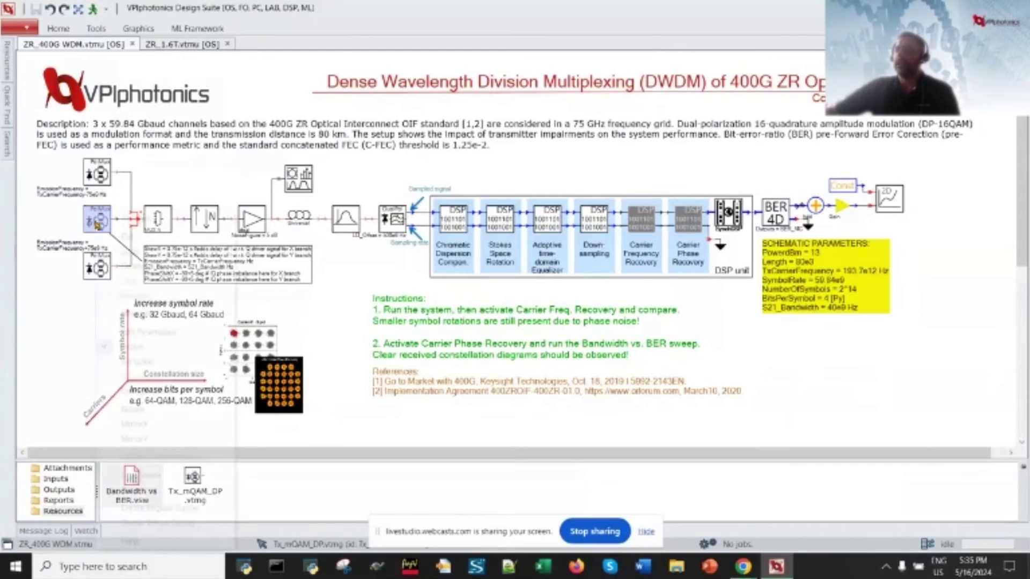
pyautogui.rightClick(96, 225)
pyautogui.click(150, 475)
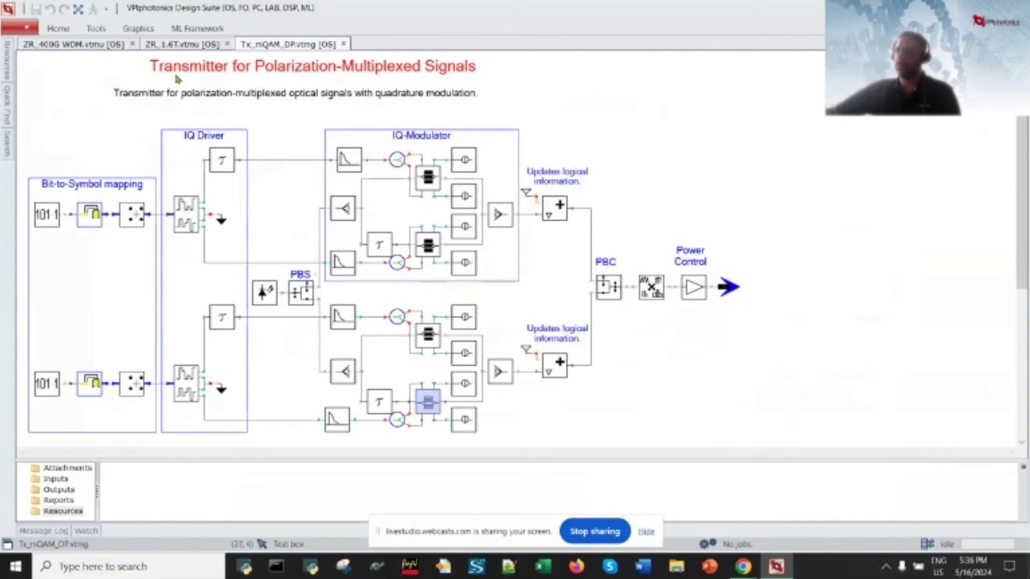
# Return to the ZR_400G WDM schematic and highlight the TxCarrierFrequency parameter of 193.7e12 Hz set for the middle transmitter
pyautogui.click(99, 46)
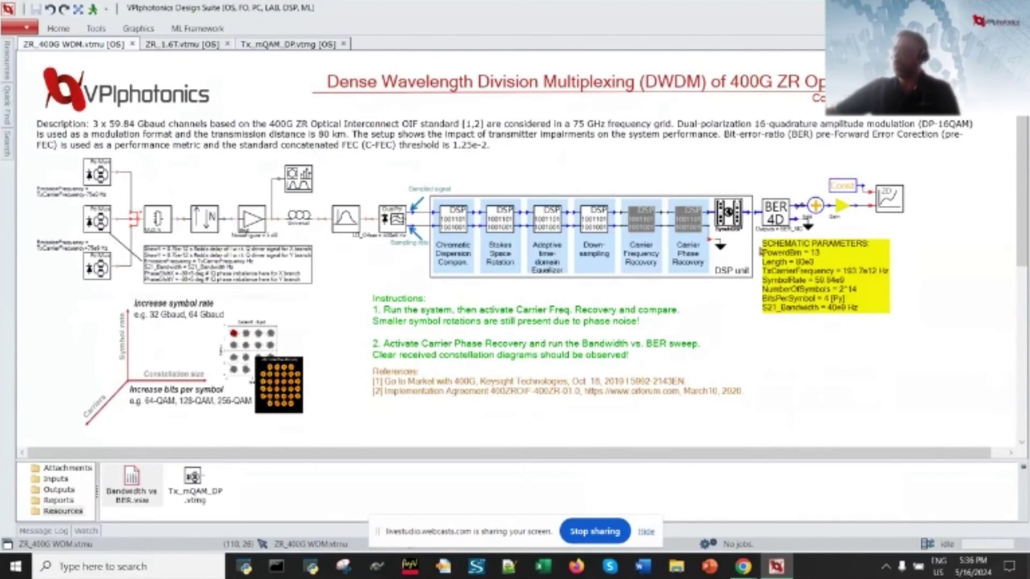
pyautogui.doubleClick(778, 273)
pyautogui.moveTo(765, 273); pyautogui.dragTo(876, 275)
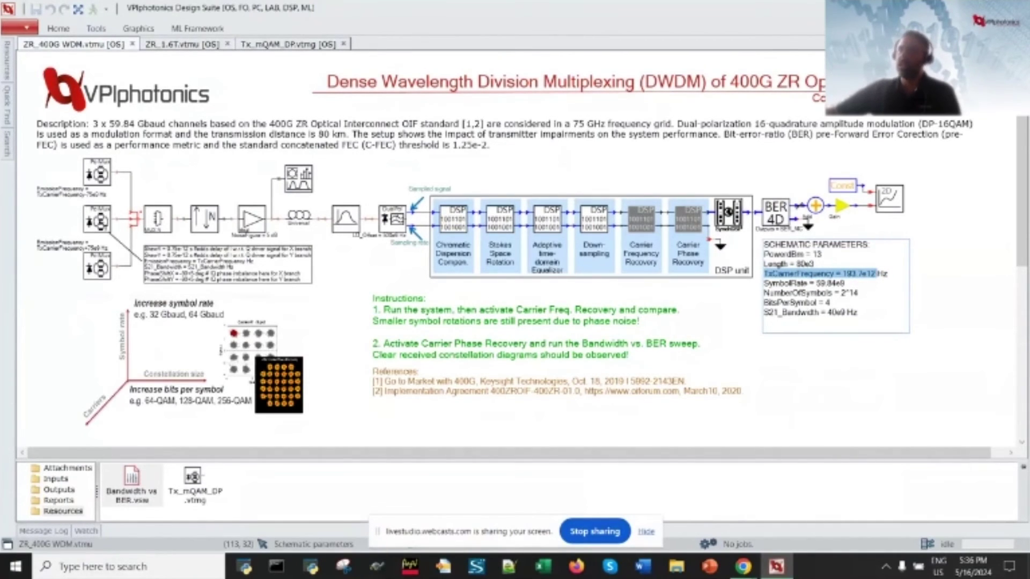
pyautogui.click(98, 224)
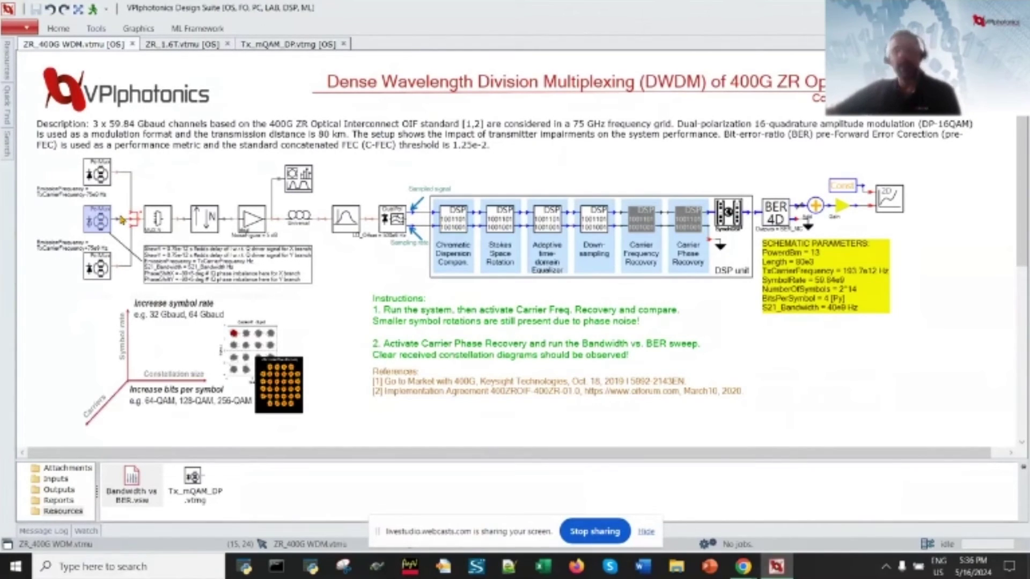
# Examine the middle transmitter's parameter annotation, covering the I/Q driver skew and the IQ phase imbalance for the X and Y branches
pyautogui.click(182, 275)
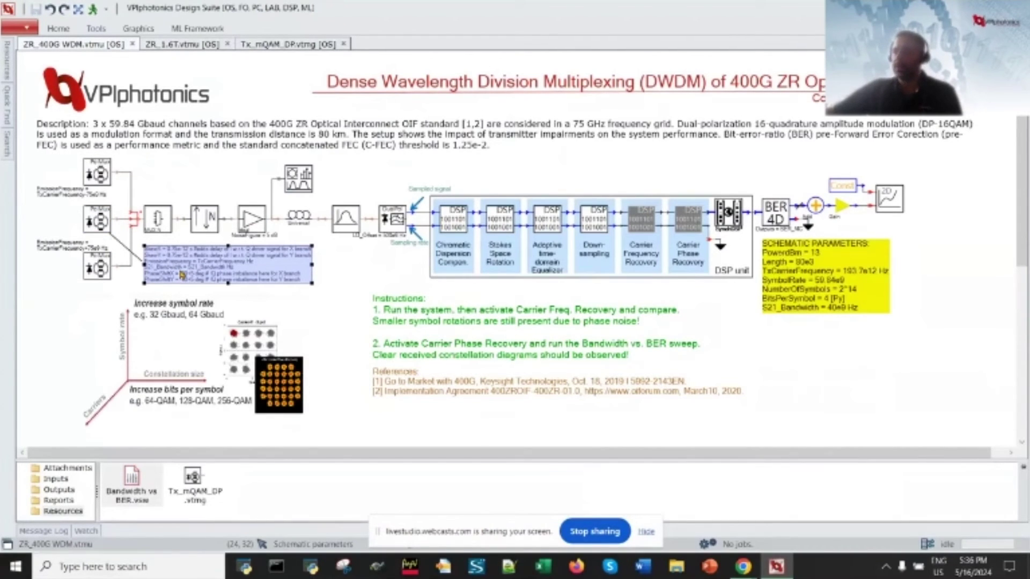
pyautogui.doubleClick(161, 254)
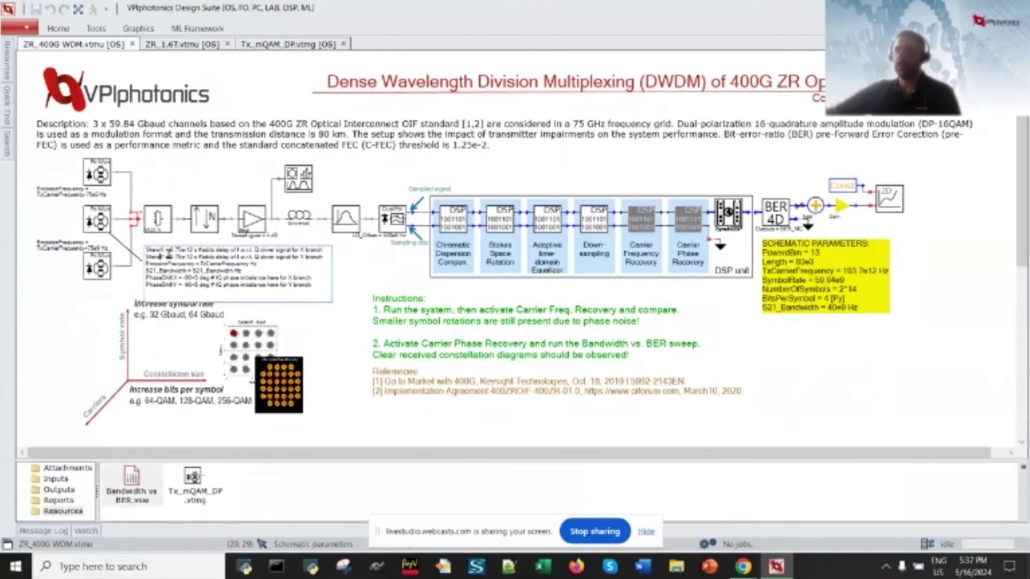
pyautogui.moveTo(205, 252); pyautogui.dragTo(300, 258)
pyautogui.click(377, 268)
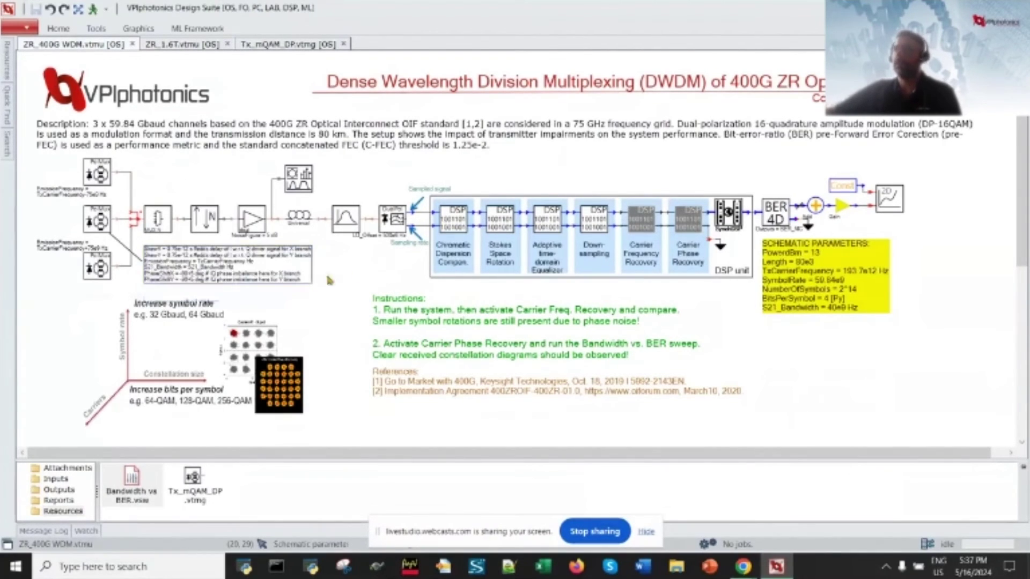
pyautogui.doubleClick(254, 276)
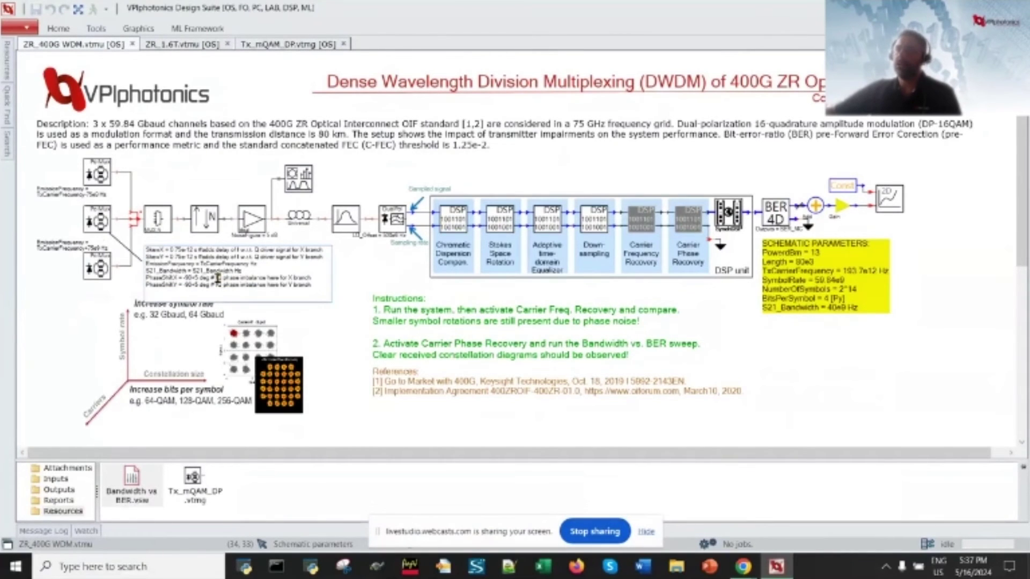
pyautogui.click(352, 284)
pyautogui.click(347, 273)
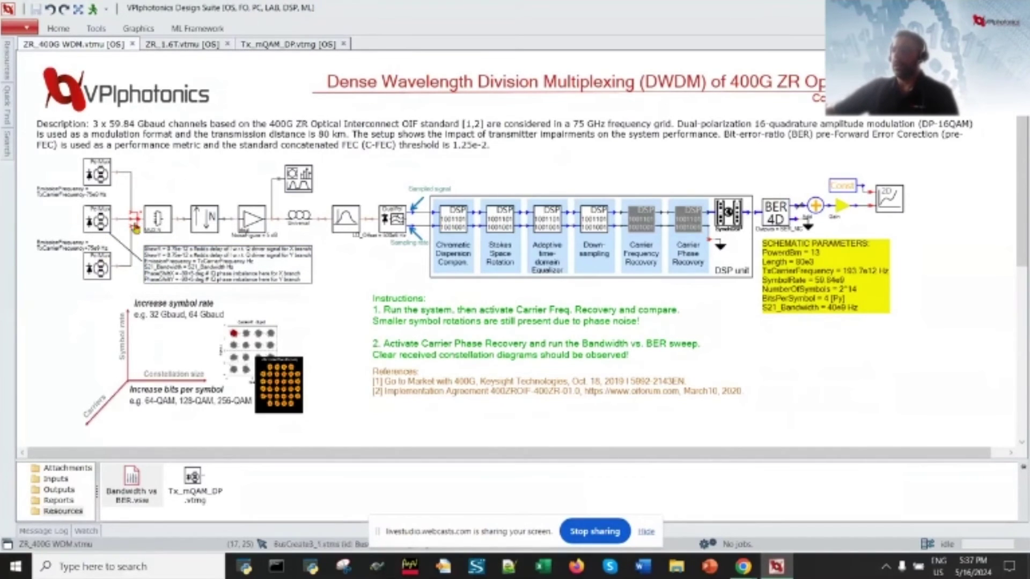
# Point out the WDM multiplexer, the resampling module and the optical amplifier that follow the three transmitters
pyautogui.click(156, 221)
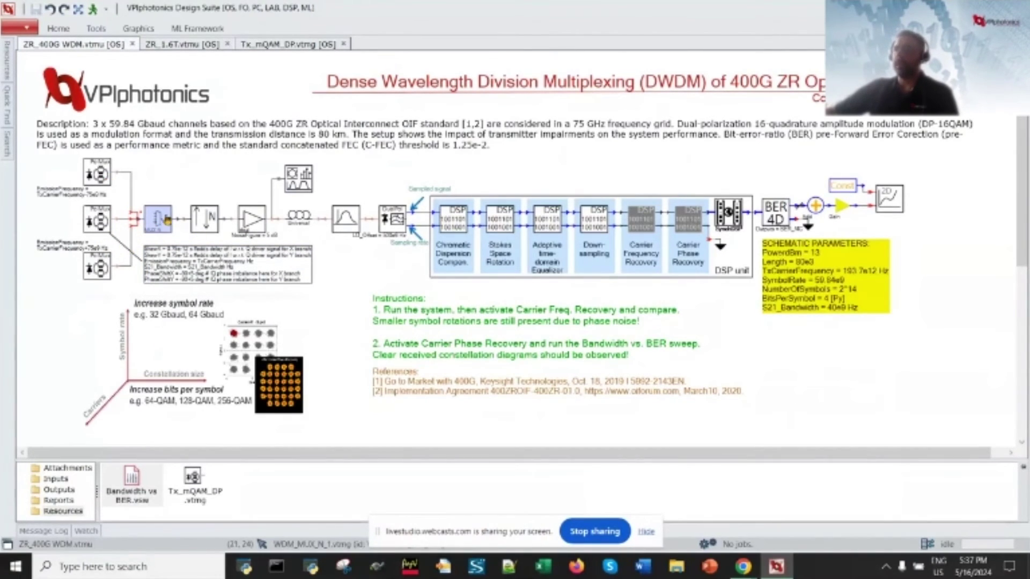
pyautogui.click(199, 230)
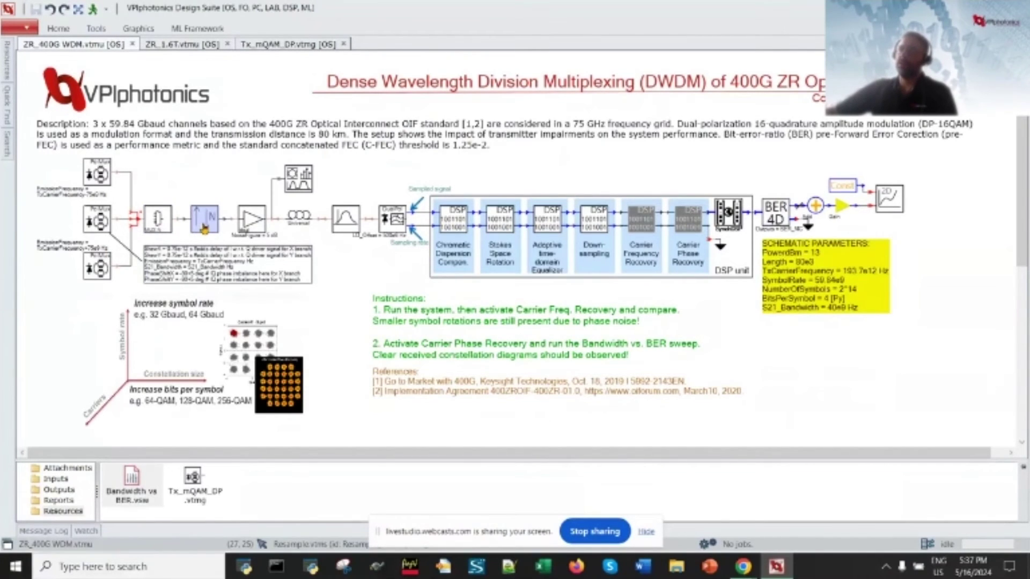
pyautogui.click(261, 229)
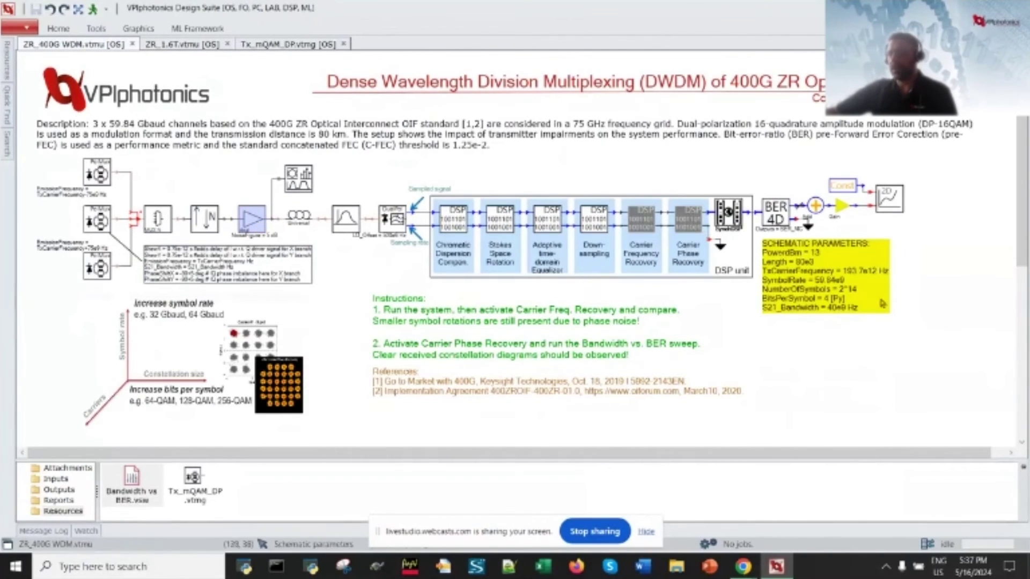
# Highlight the PowerdBm = 13 line in the schematic parameters and leave the annotation unedited
pyautogui.click(819, 262)
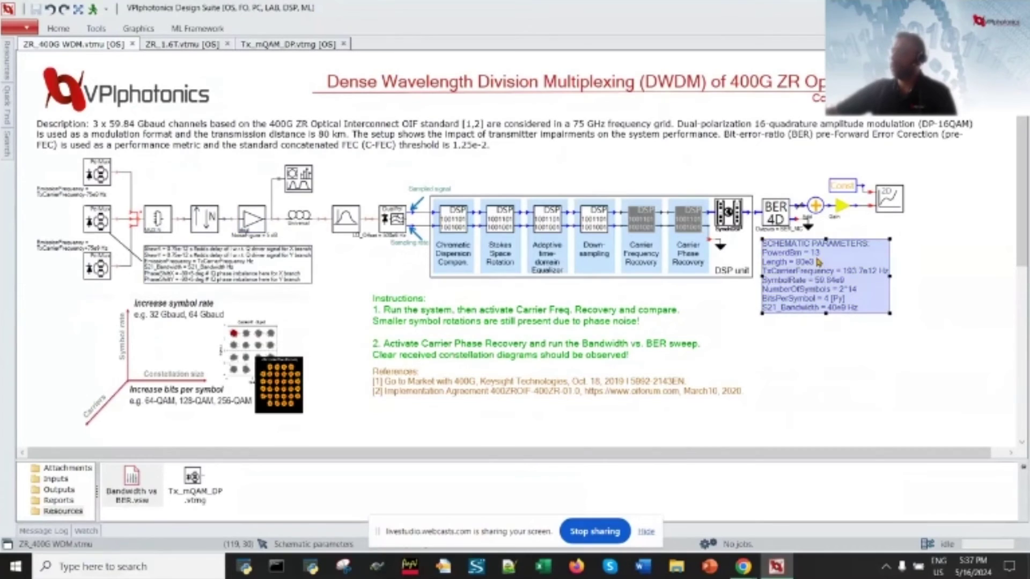
pyautogui.click(819, 262)
pyautogui.moveTo(822, 254); pyautogui.dragTo(766, 258)
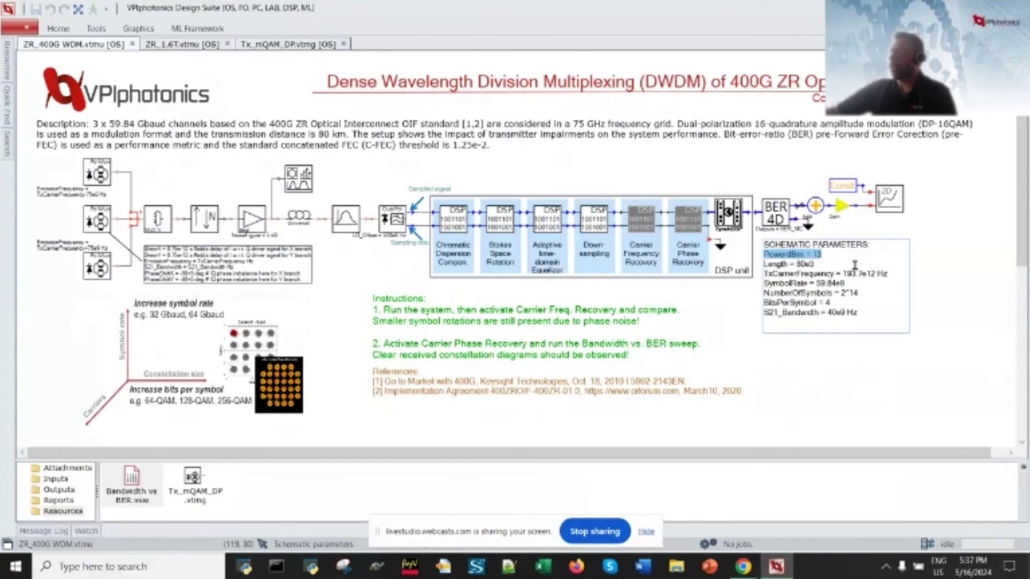
pyautogui.click(937, 282)
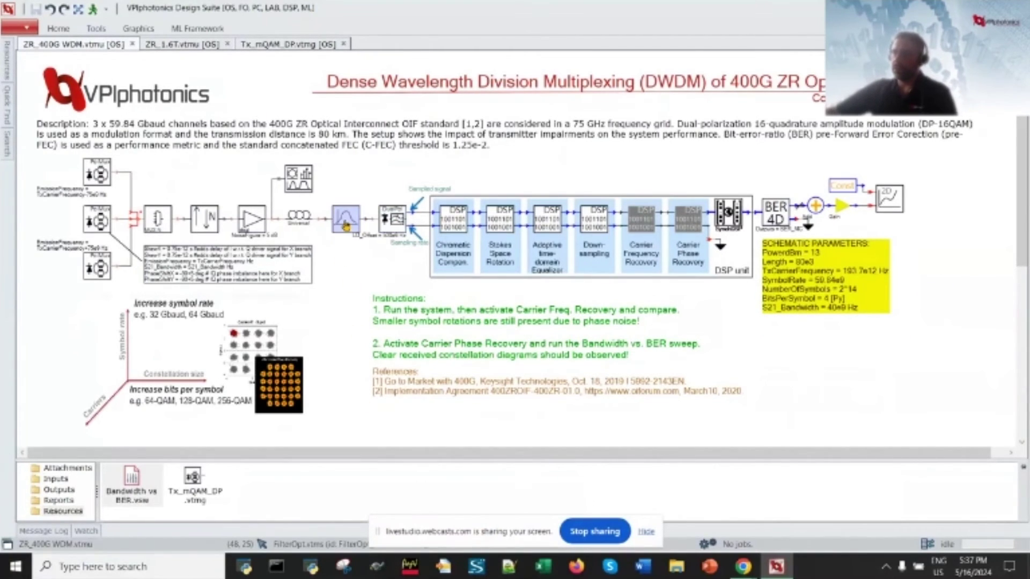
# Look inside the dual-polarization receiver galaxy, Rx_DualPol, and return to the ZR_400G WDM schematic
pyautogui.rightClick(397, 221)
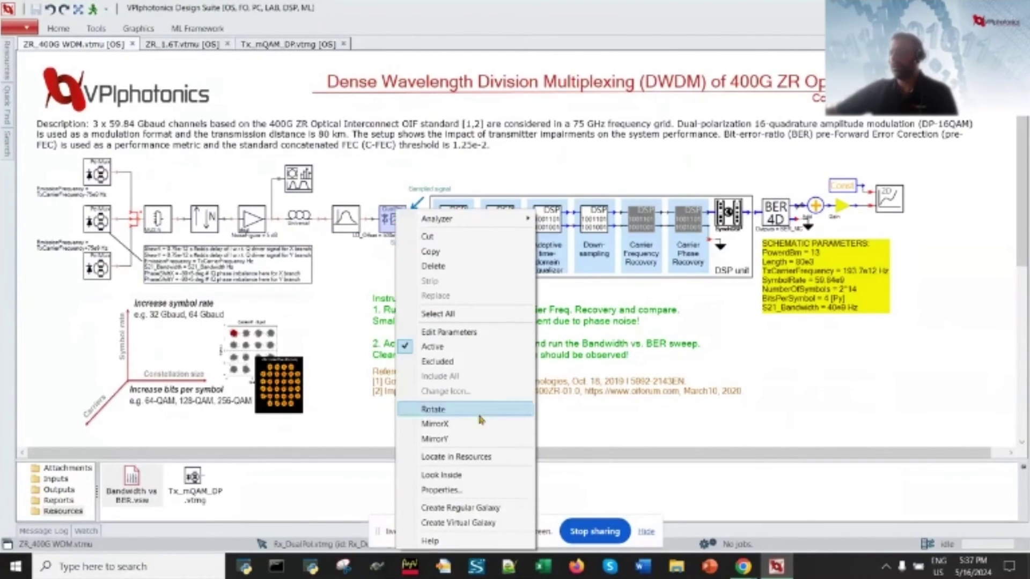
pyautogui.click(462, 475)
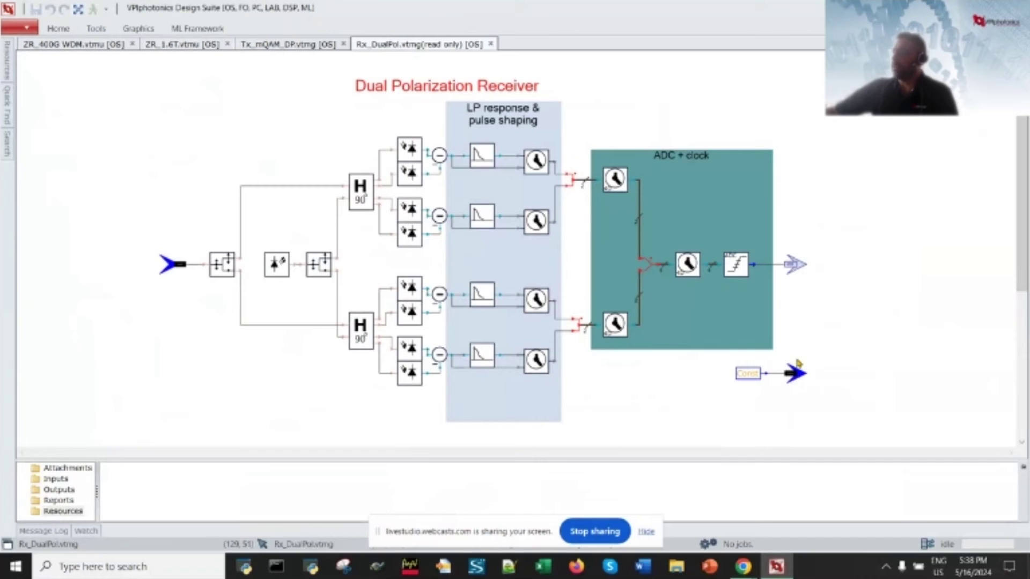
pyautogui.click(91, 47)
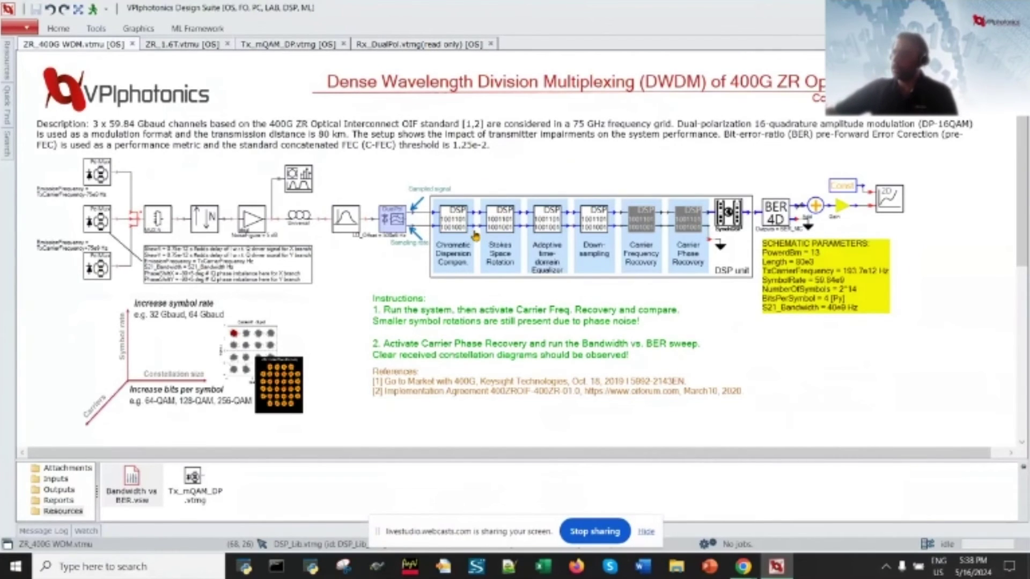
# Open the Chromatic Dispersion Compensation block's parameters and examine the table of built-in algorithms in the DSP_Lib module reference
pyautogui.doubleClick(456, 226)
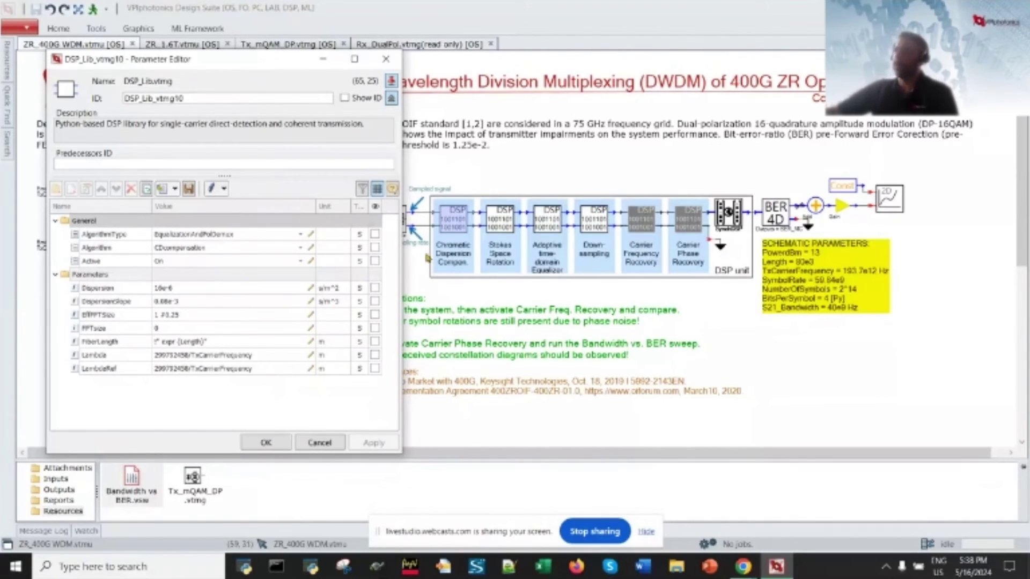
pyautogui.click(394, 193)
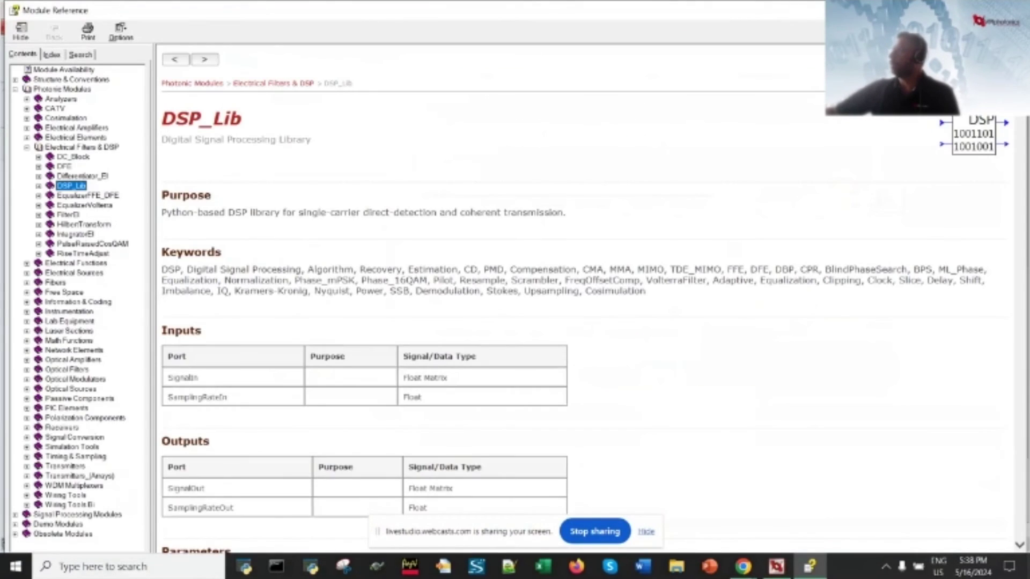
pyautogui.scroll(-10, 1008, 152)
pyautogui.moveTo(1009, 152); pyautogui.dragTo(963, 366)
pyautogui.scroll(-7, 963, 366)
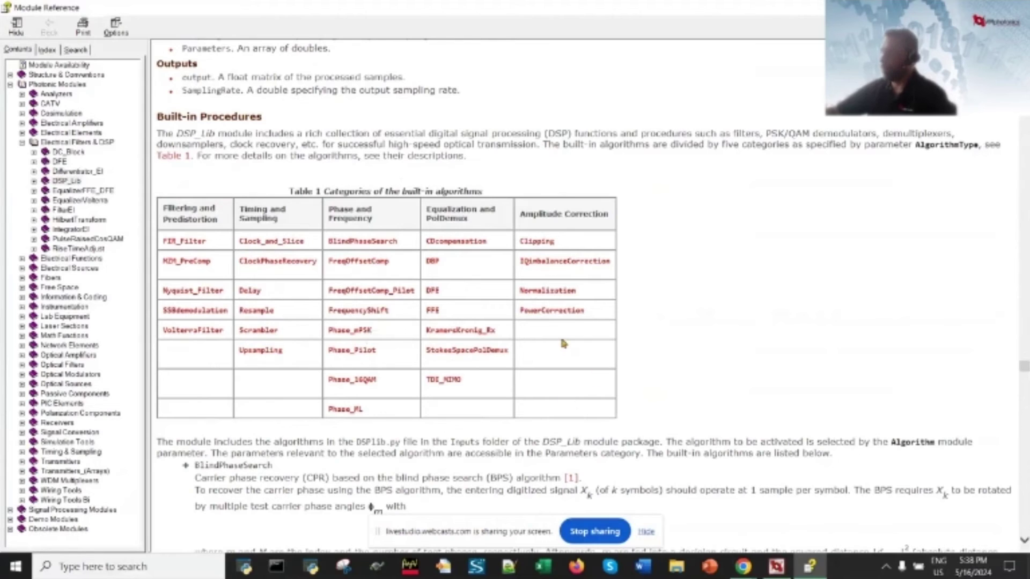
# Look up the CDcompensation algorithm's description and its reference [3], closing the documentation and the parameter editor when finished
pyautogui.click(449, 243)
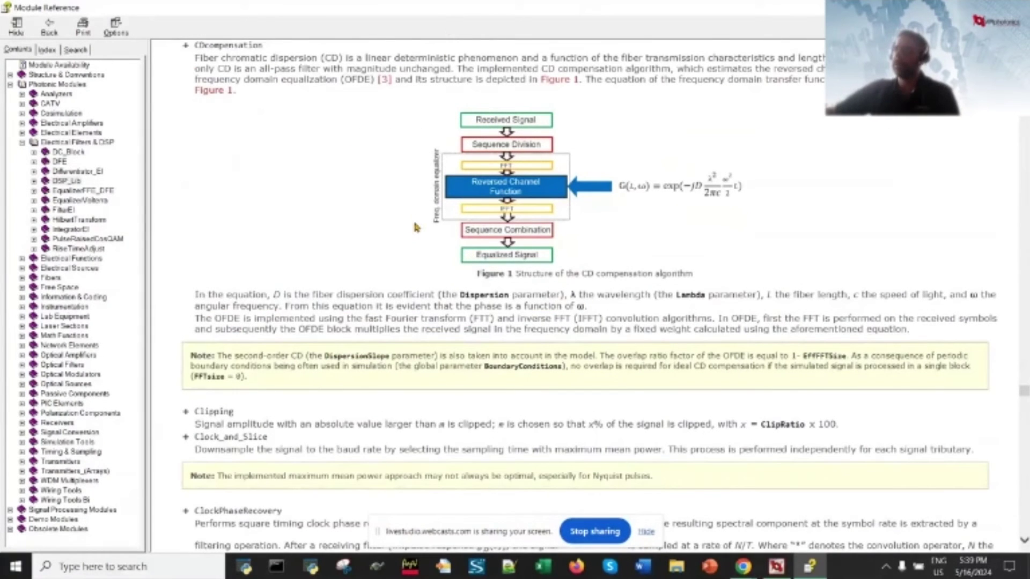
pyautogui.click(384, 82)
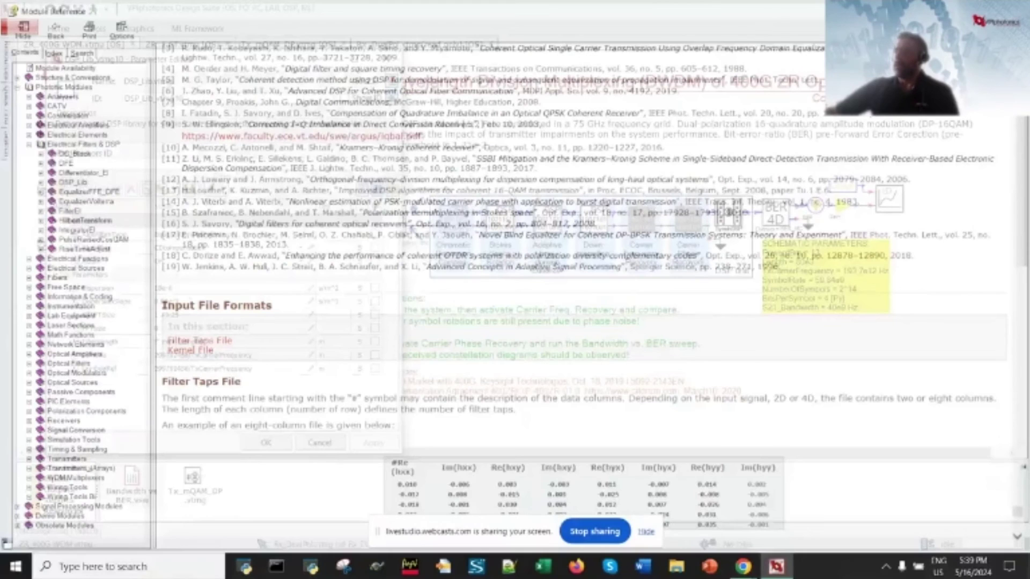
pyautogui.hotkey('alt', 'F4')
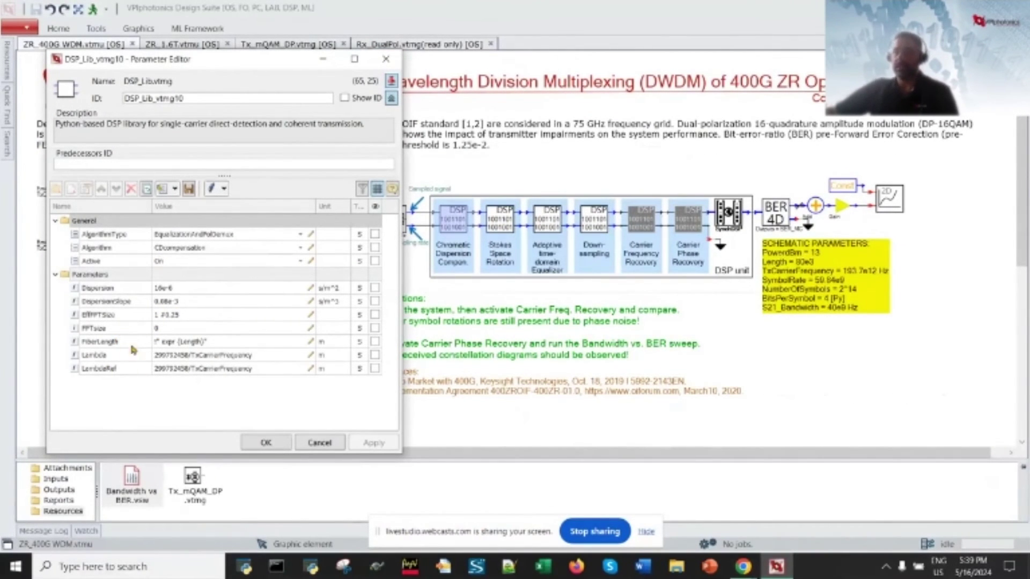
pyautogui.click(386, 59)
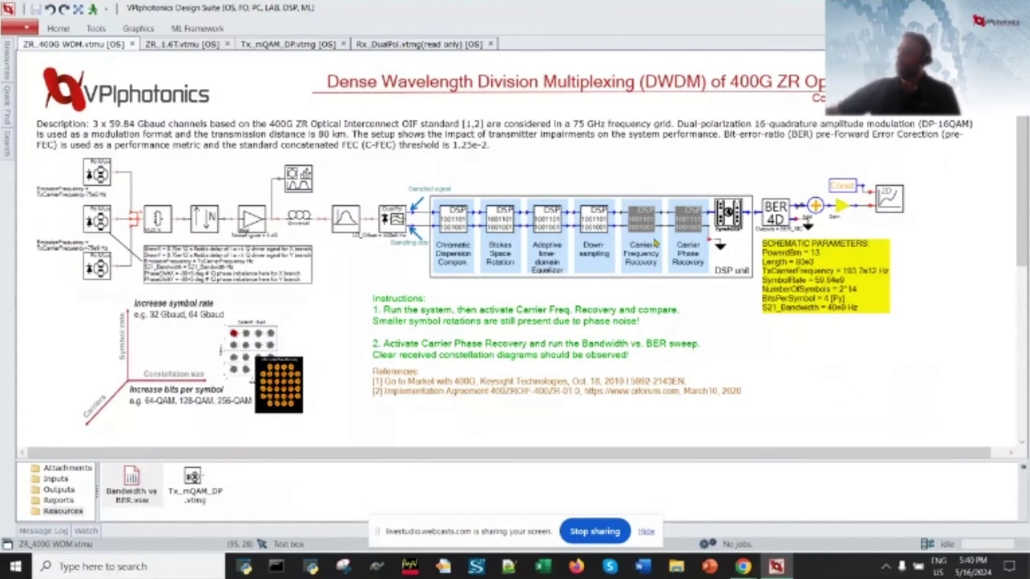
# Run the ZR_400G WDM simulation with the Carrier Frequency Recovery and Carrier Phase Recovery blocks inactive
pyautogui.rightClick(640, 218)
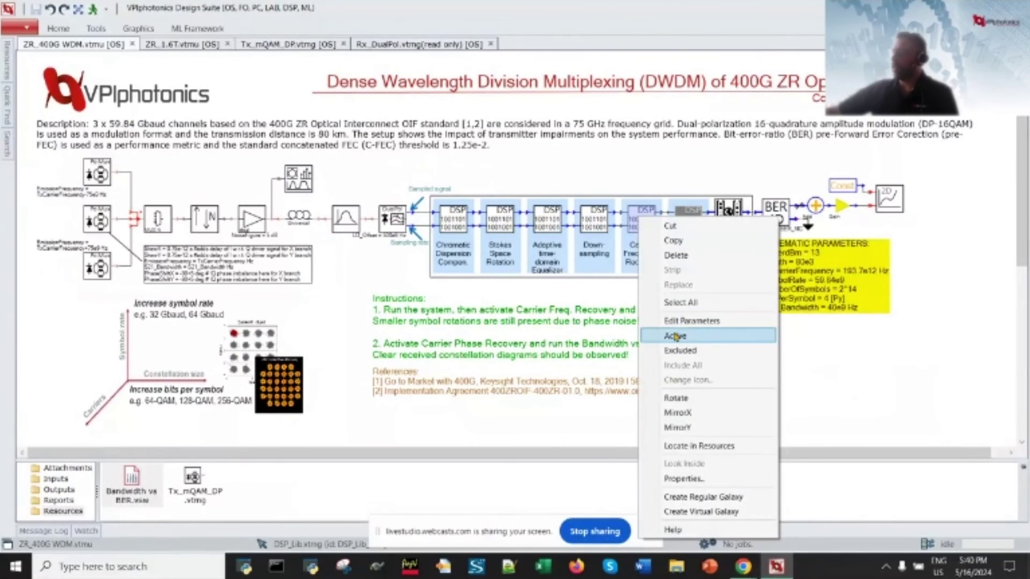
pyautogui.click(808, 366)
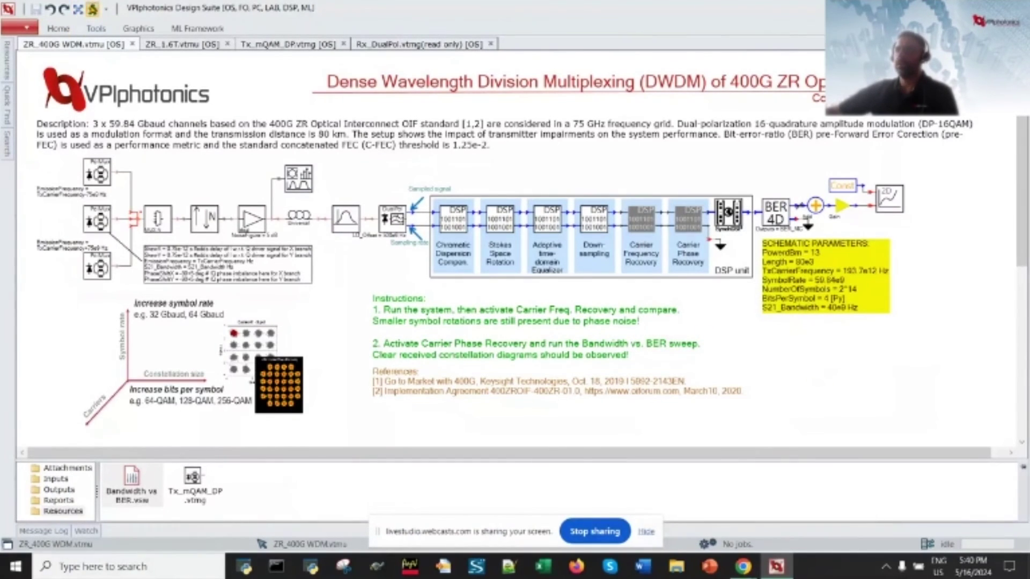
pyautogui.click(94, 9)
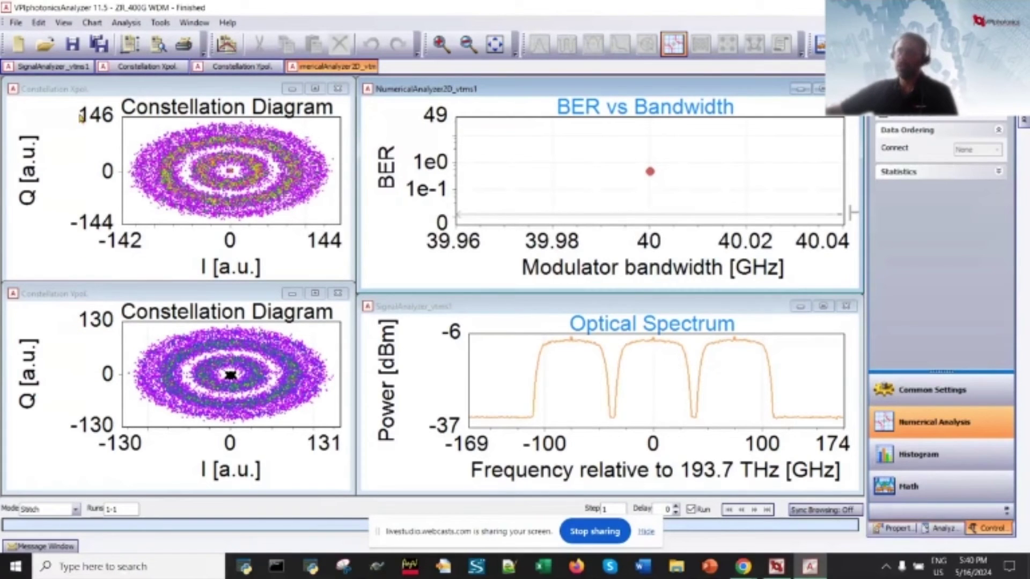
# Keep only the X-polarization constellation and the optical spectrum open, moving the constellation clear for comparison with another run
pyautogui.click(337, 295)
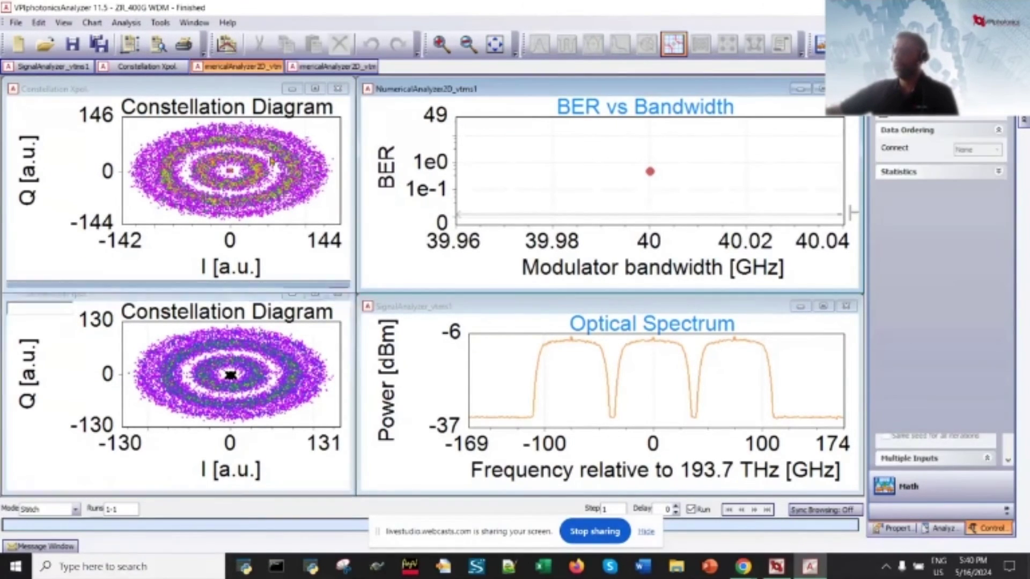
pyautogui.moveTo(242, 88); pyautogui.dragTo(254, 183)
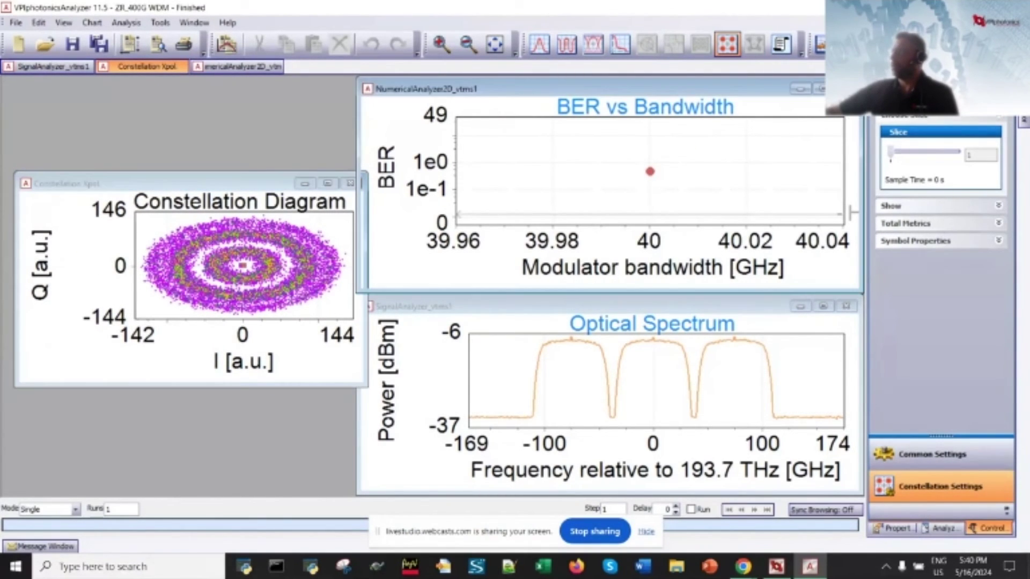
pyautogui.click(842, 88)
pyautogui.click(561, 328)
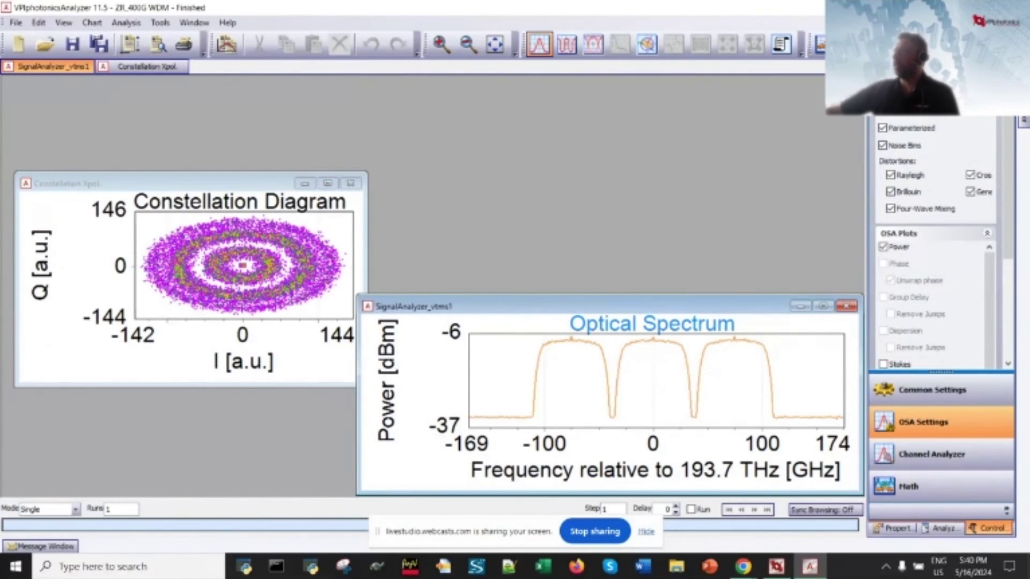
# Switch back to VPIphotonics Design Suite and deactivate the signal analyzer connected after the amplifier
pyautogui.hotkey('alt', 'Tab')
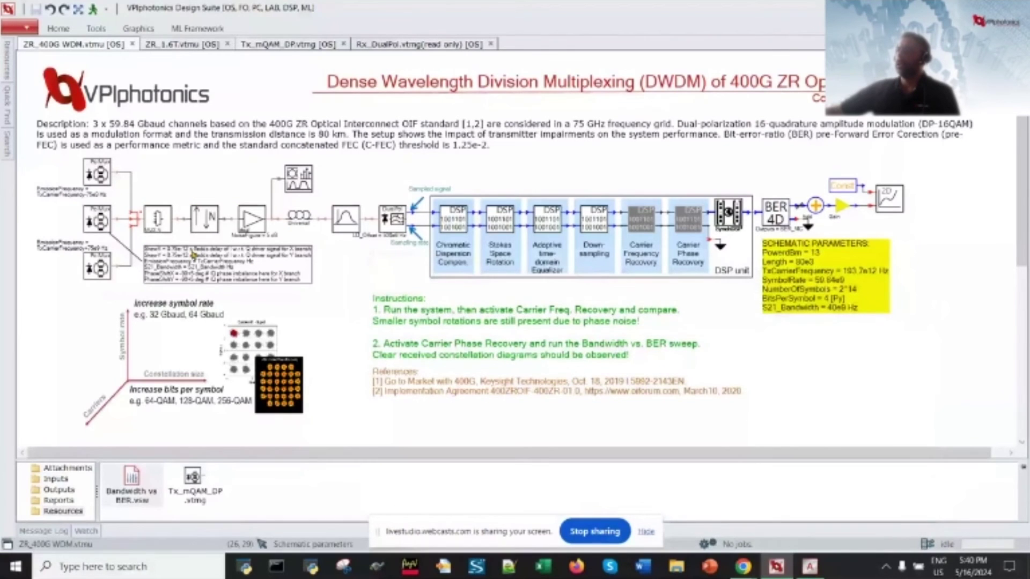
pyautogui.rightClick(304, 179)
pyautogui.click(339, 311)
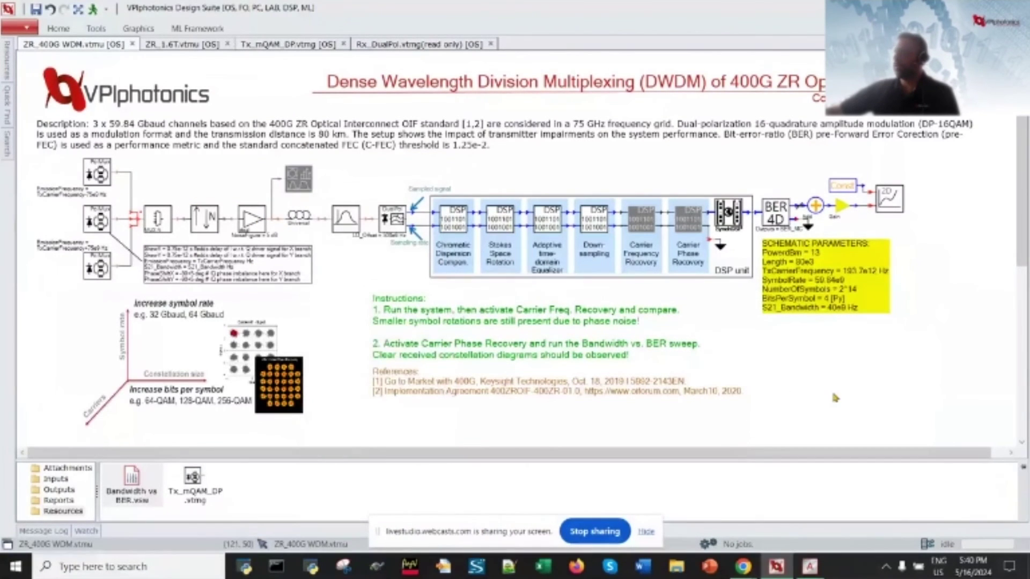
# Rerun the simulation with the Carrier Frequency Recovery block activated and open the results in VPIphotonicsAnalyzer
pyautogui.rightClick(644, 228)
pyautogui.click(693, 341)
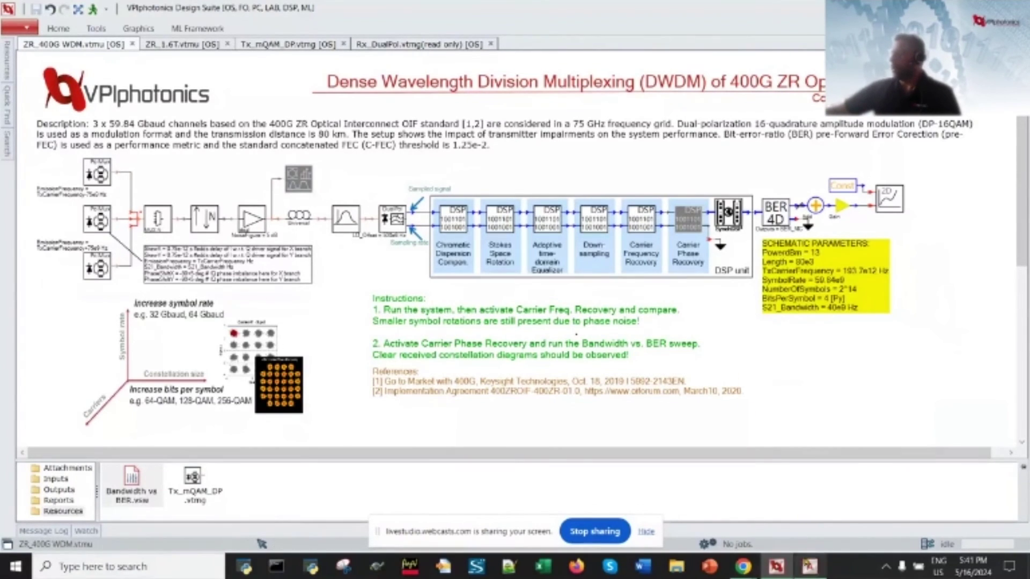
pyautogui.click(802, 565)
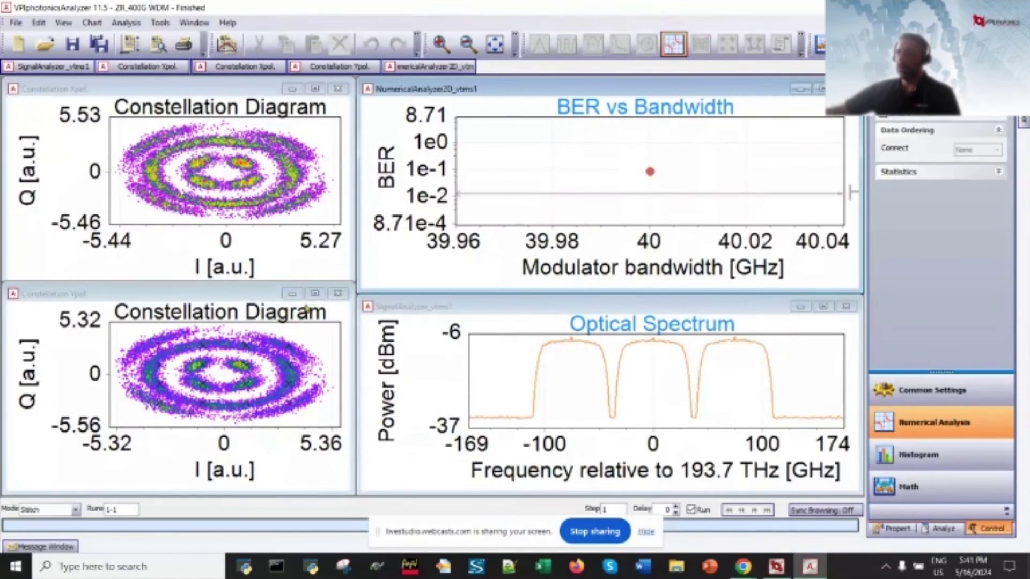
# Compare the X-polarization constellations of both runs side by side, and close all plots except the optical spectrum
pyautogui.click(338, 293)
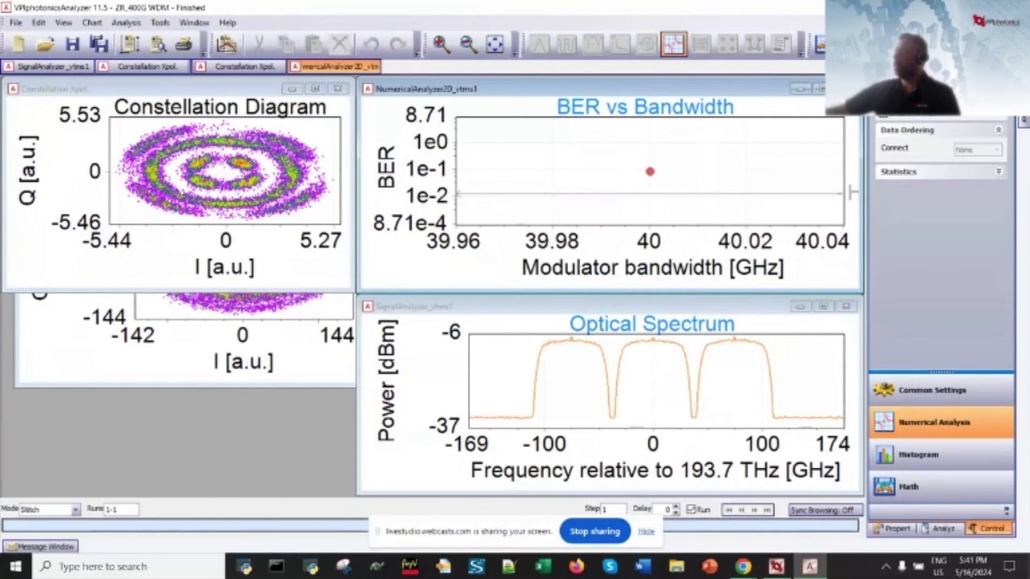
pyautogui.click(842, 89)
pyautogui.moveTo(256, 91); pyautogui.dragTo(630, 186)
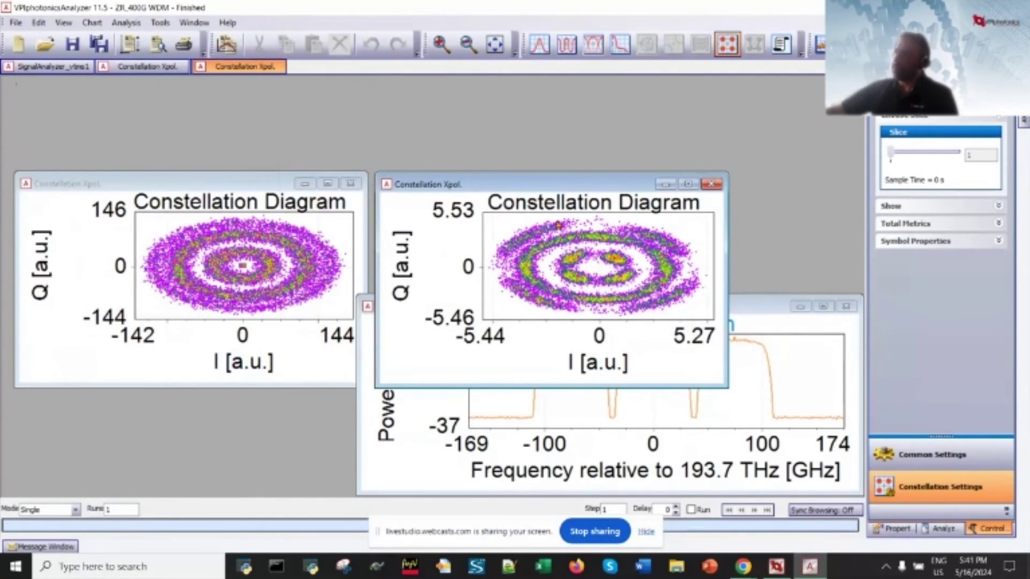
pyautogui.click(351, 183)
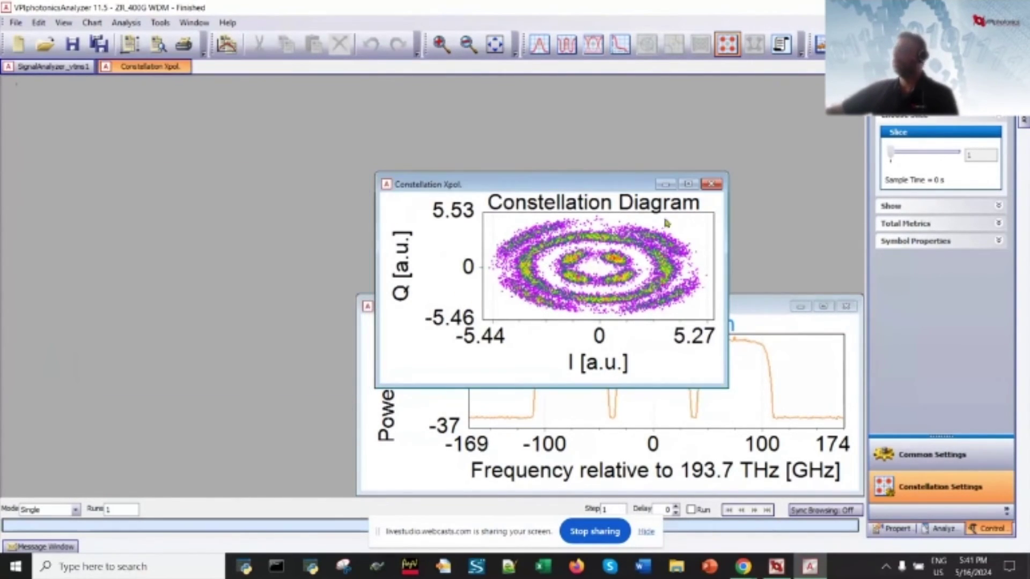
pyautogui.click(711, 184)
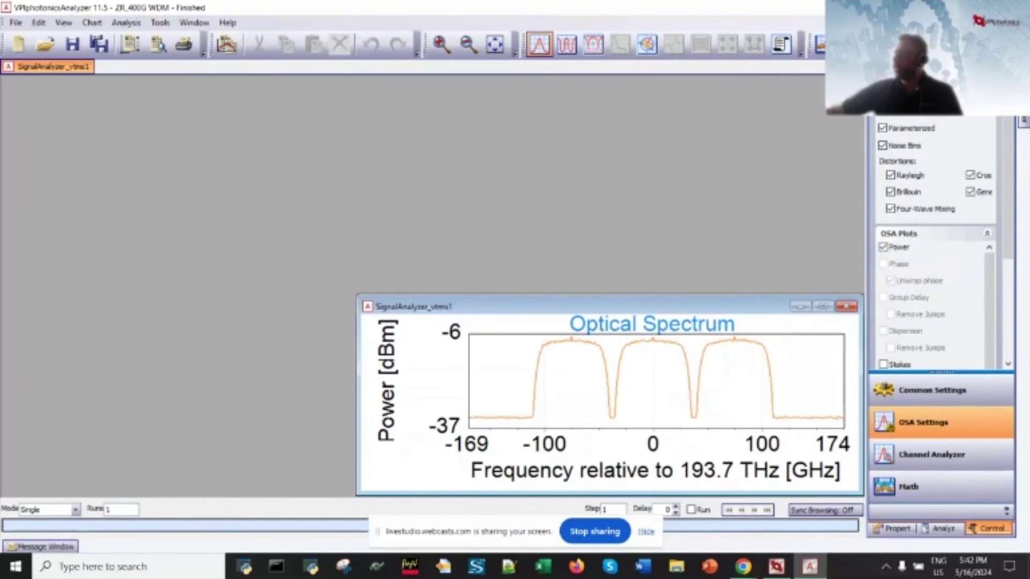
# Activate the Carrier Phase Recovery block in the ZR_400G WDM schematic and start the Bandwidth vs BER sweep of S21_Bandwidth
pyautogui.hotkey('alt', 'Tab')
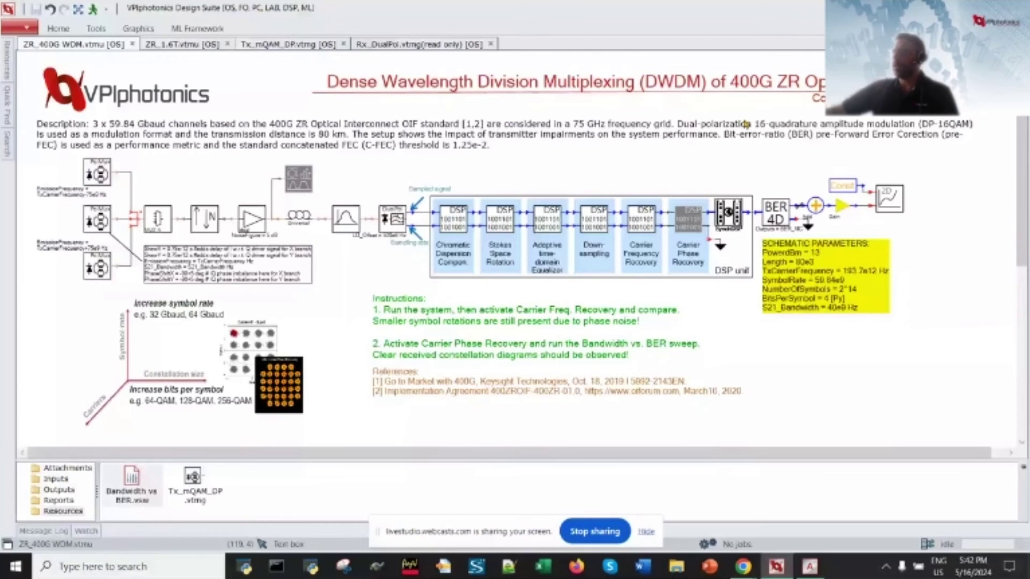
pyautogui.rightClick(692, 217)
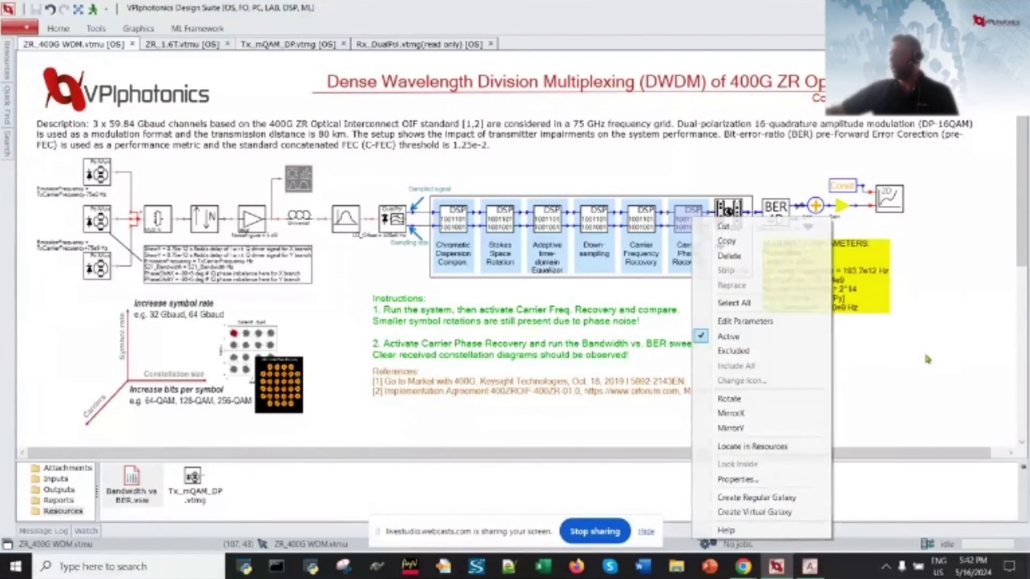
pyautogui.click(931, 338)
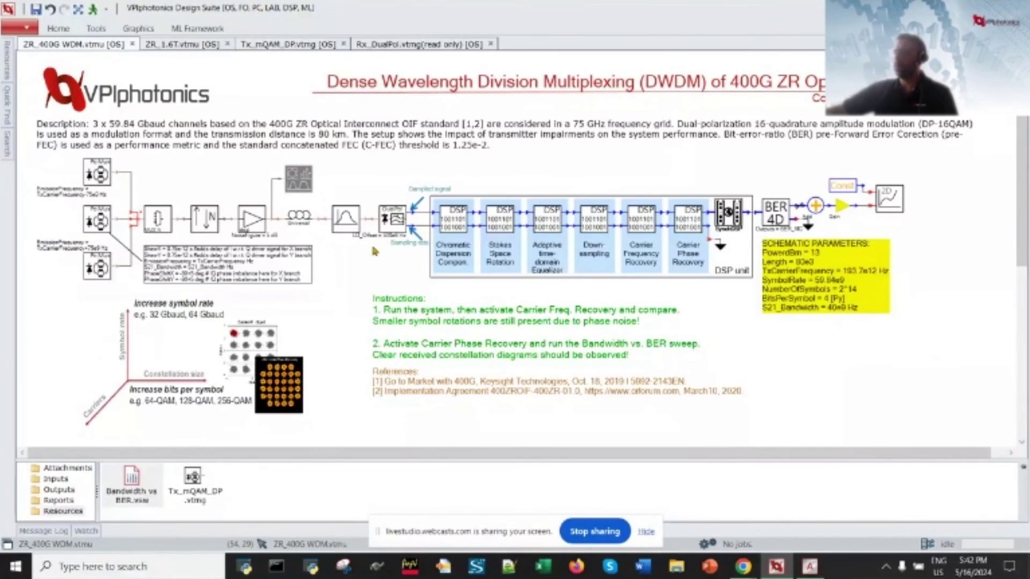
pyautogui.doubleClick(129, 477)
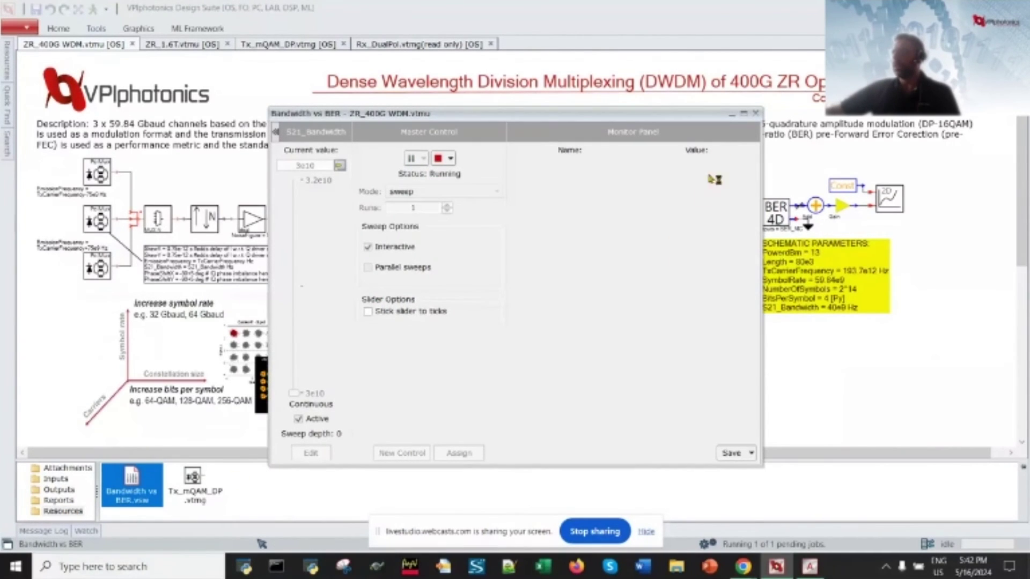
pyautogui.click(744, 114)
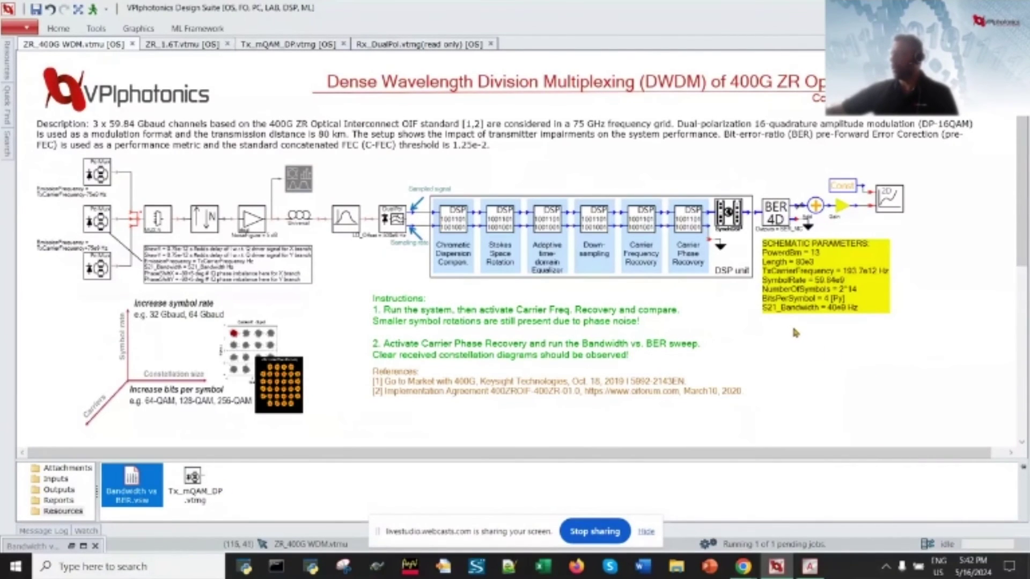
# Highlight the S21_Bandwidth line in the schematic parameters of ZR_400G WDM as the swept parameter, leaving its value as is
pyautogui.doubleClick(836, 315)
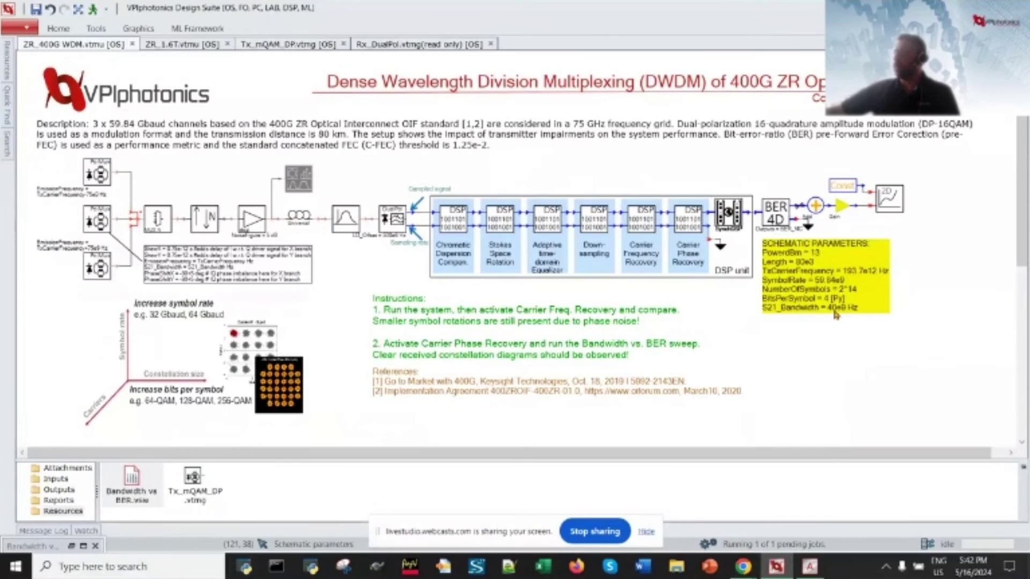
pyautogui.moveTo(858, 313); pyautogui.dragTo(759, 314)
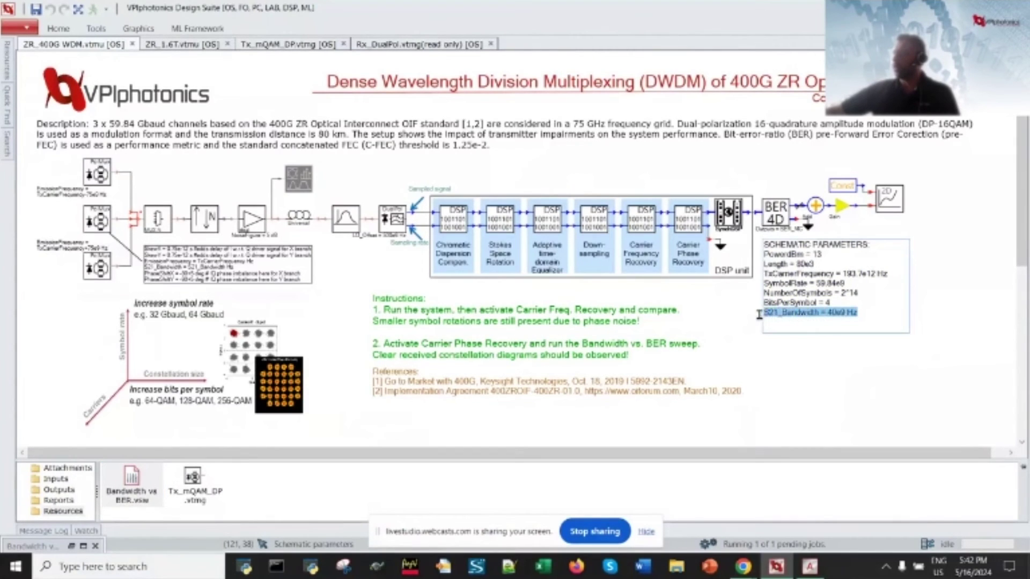
pyautogui.click(850, 376)
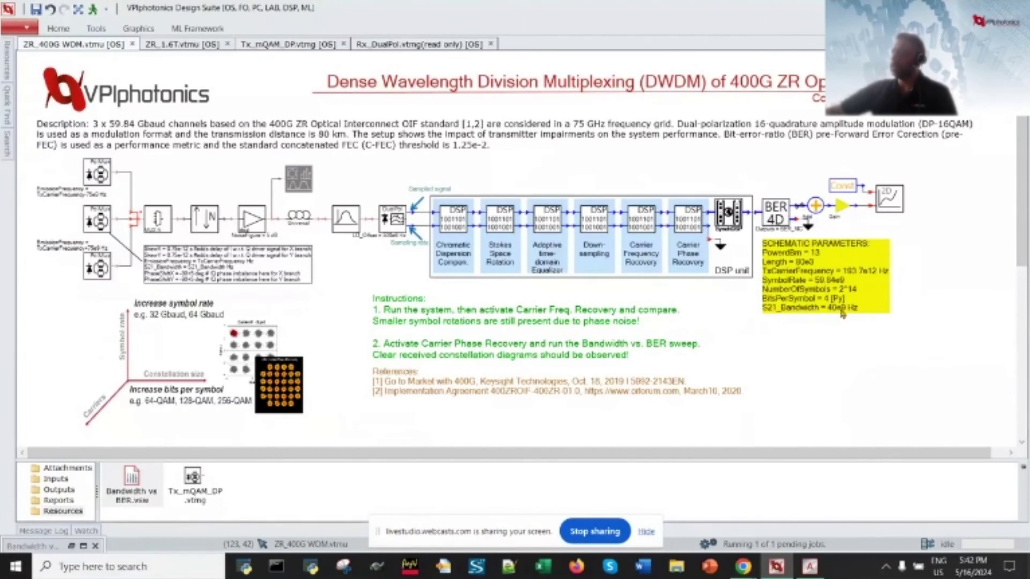
# Highlight the standard concatenated FEC (C-FEC) threshold statement in the schematic's description text, and leave the text unedited
pyautogui.doubleClick(820, 140)
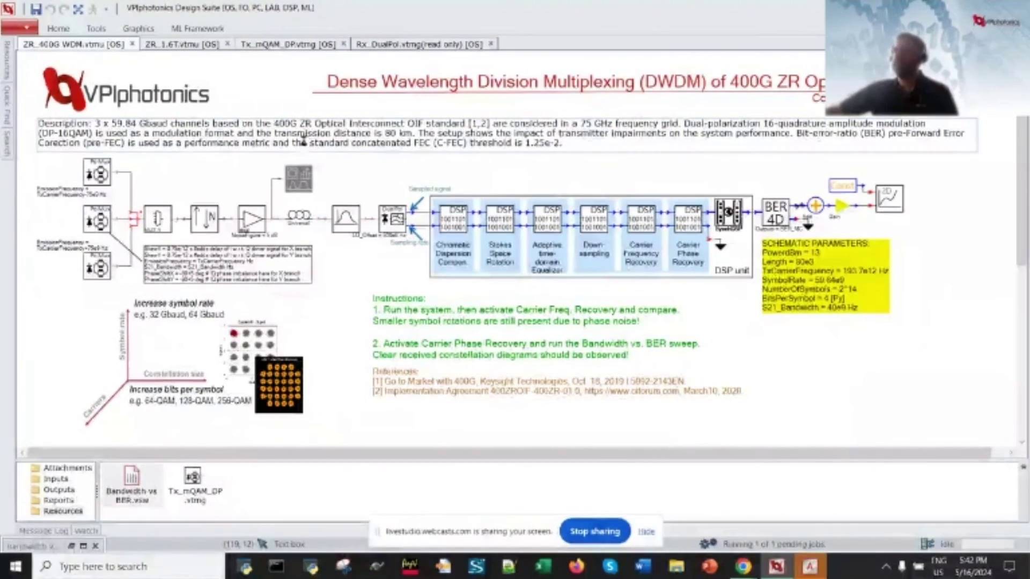
pyautogui.moveTo(309, 143); pyautogui.dragTo(471, 145)
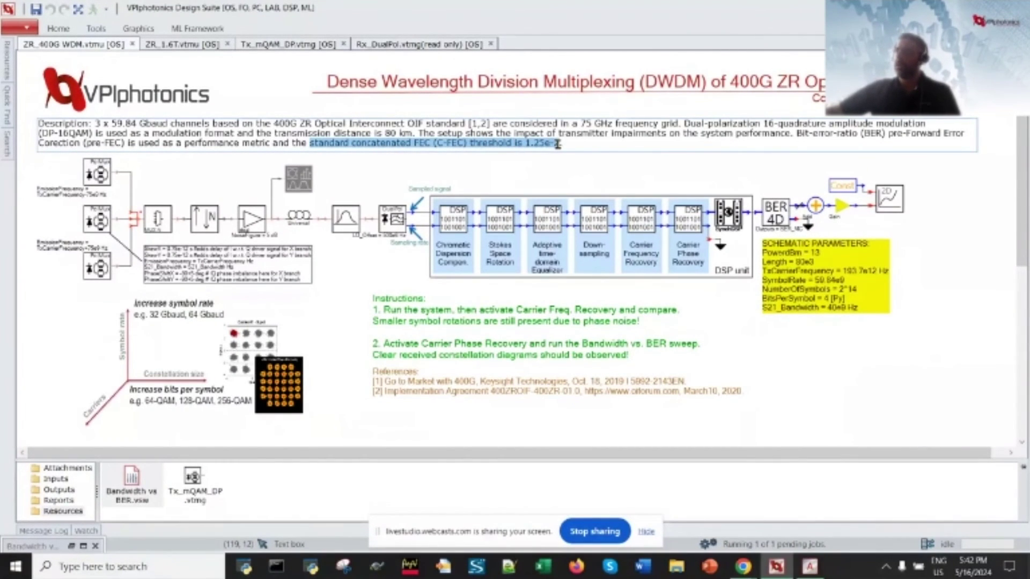
pyautogui.moveTo(558, 143); pyautogui.dragTo(559, 144)
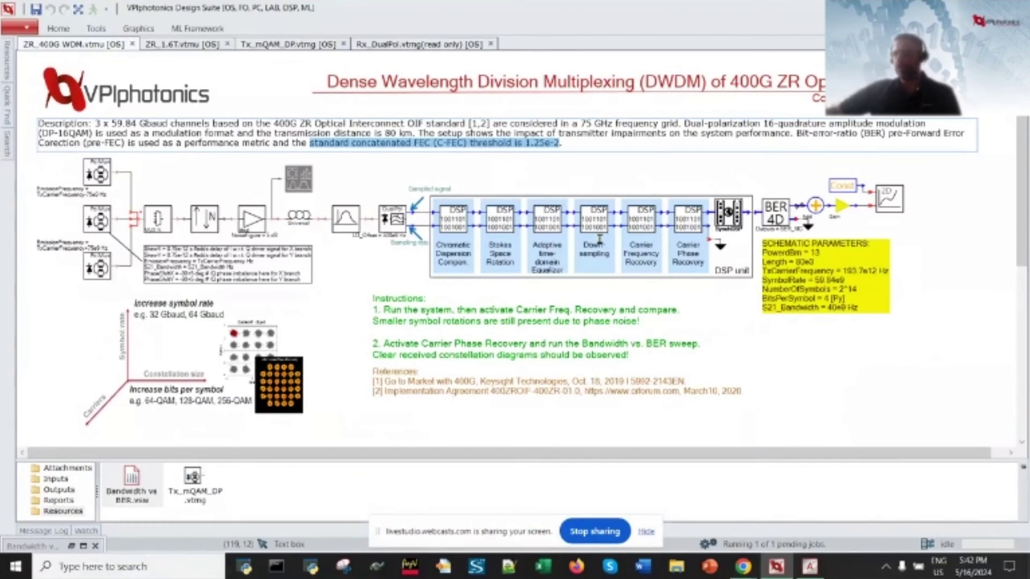
pyautogui.click(969, 350)
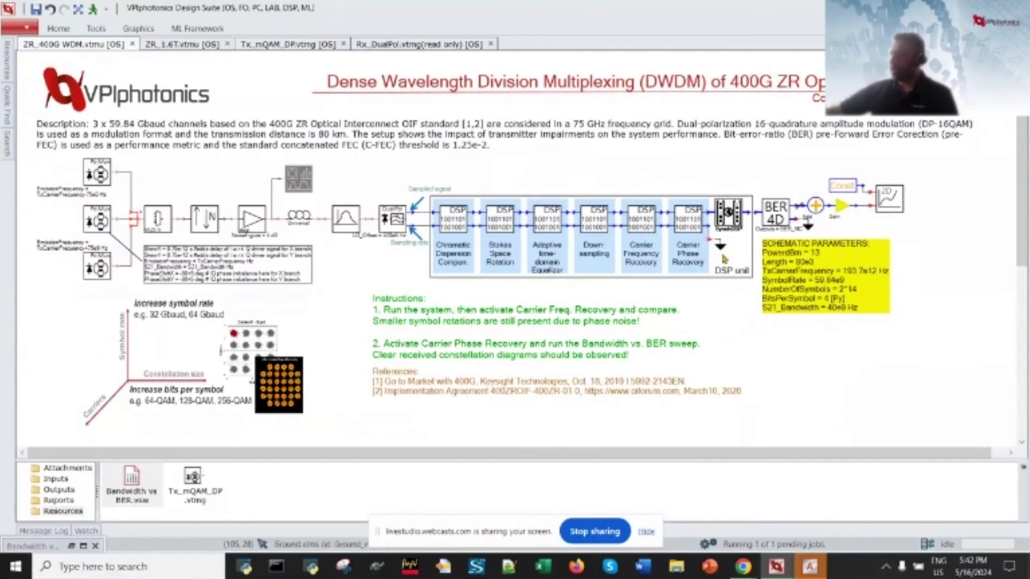
# Open the parameters of the BER 4D module, enlarge its description to read it, and close the editor without changes
pyautogui.click(742, 225)
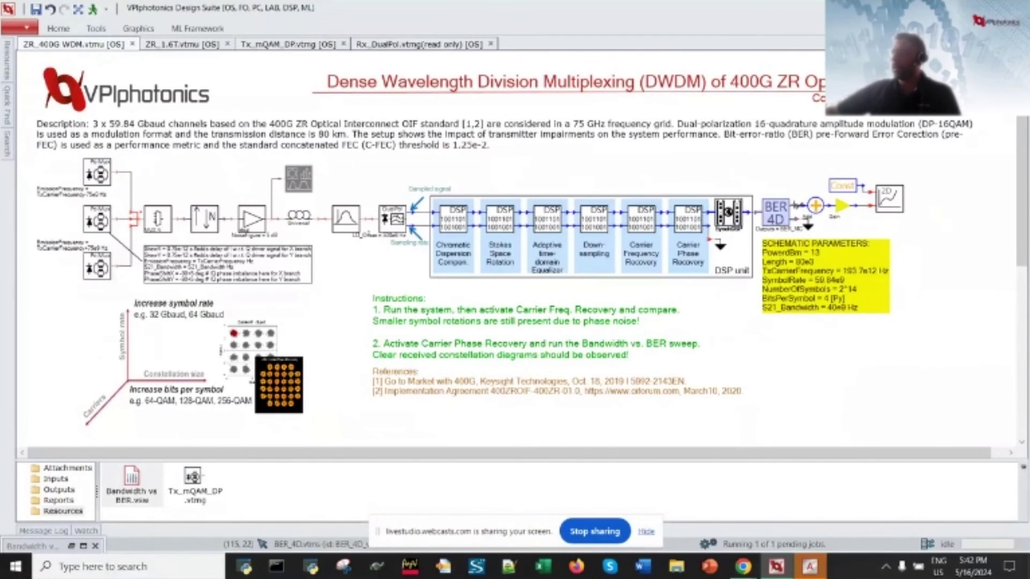
pyautogui.doubleClick(785, 220)
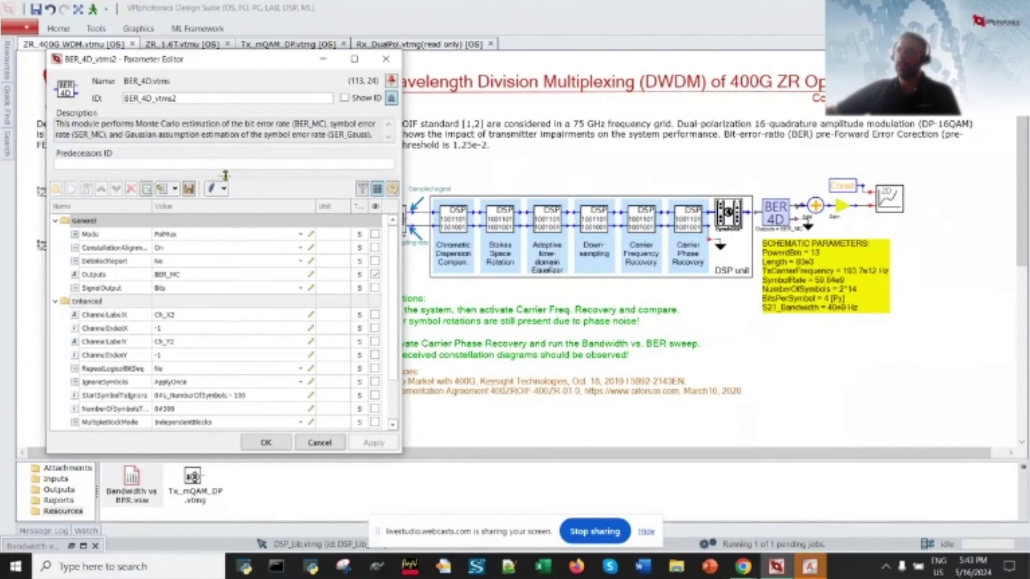
pyautogui.moveTo(224, 176); pyautogui.dragTo(223, 207)
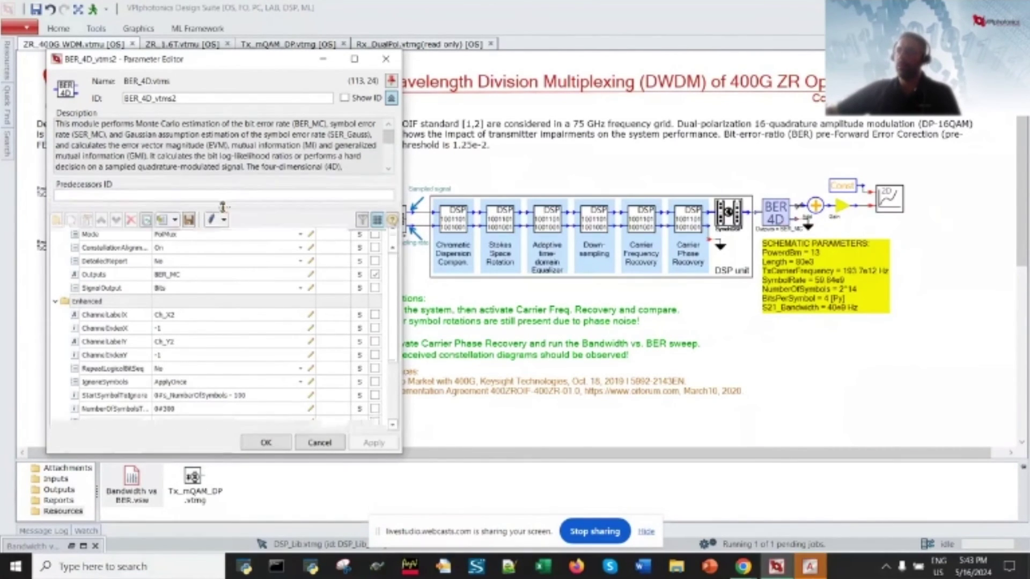
pyautogui.click(386, 60)
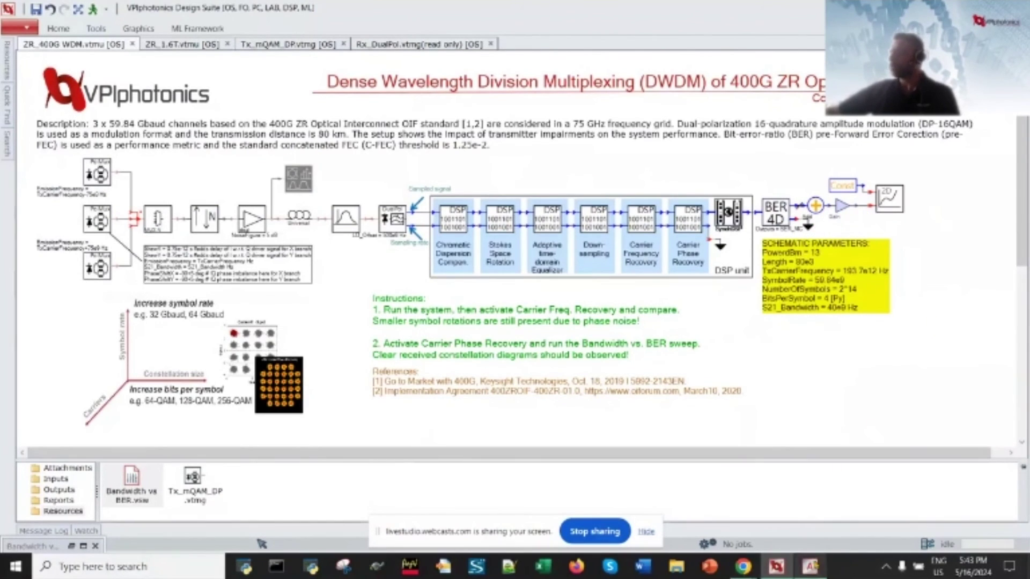
# Switch to VPIphotonicsAnalyzer and view the X-polarization constellation of the bandwidth sweep for run 1 and run 2
pyautogui.click(811, 568)
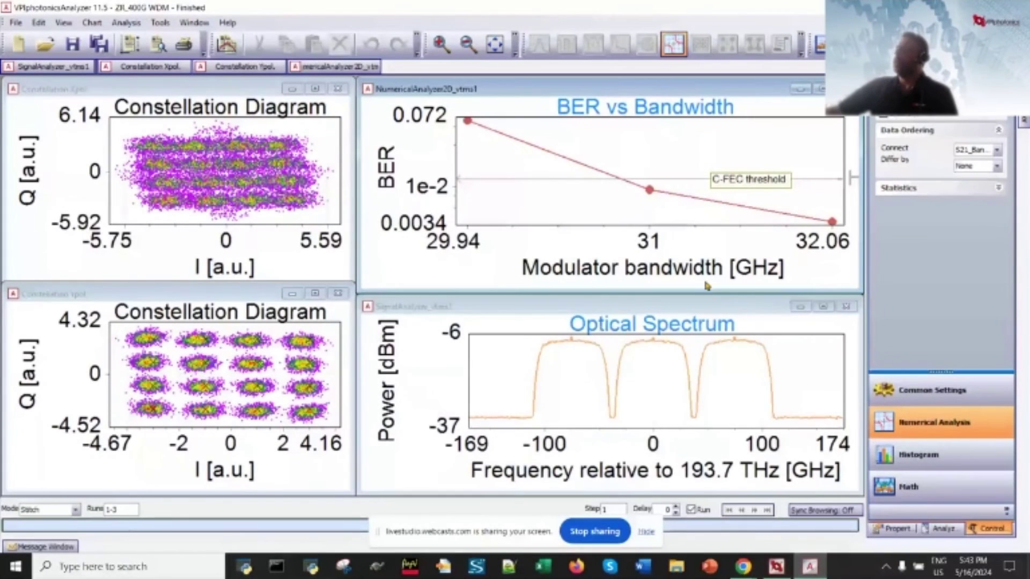
pyautogui.click(295, 231)
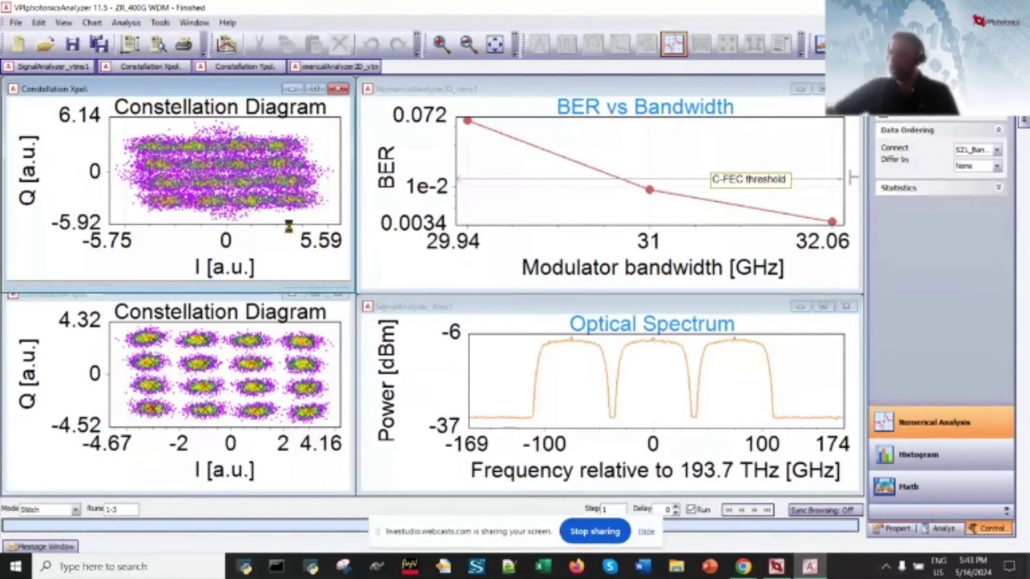
pyautogui.moveTo(485, 527); pyautogui.dragTo(620, 551)
pyautogui.click(270, 125)
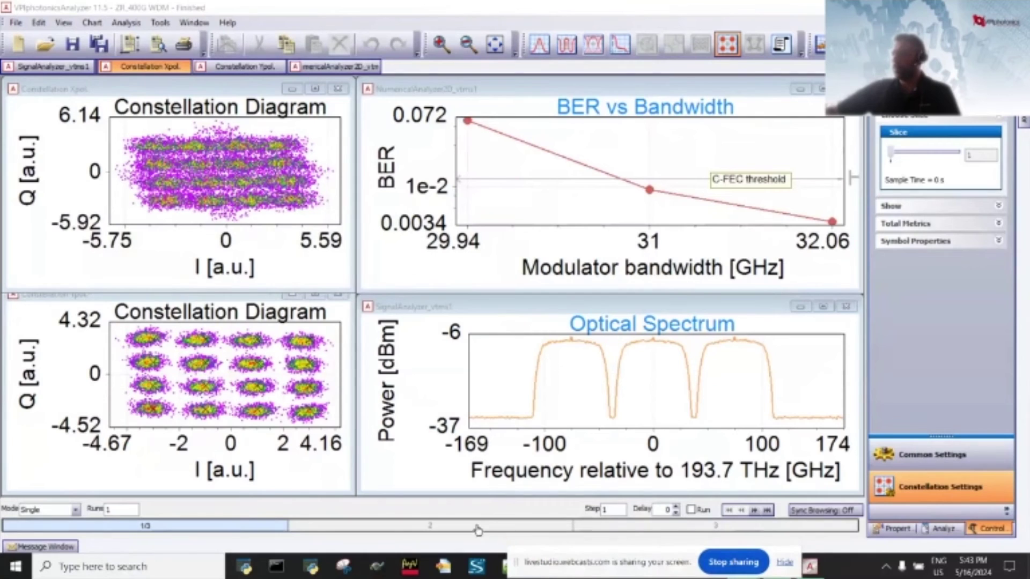
pyautogui.click(477, 530)
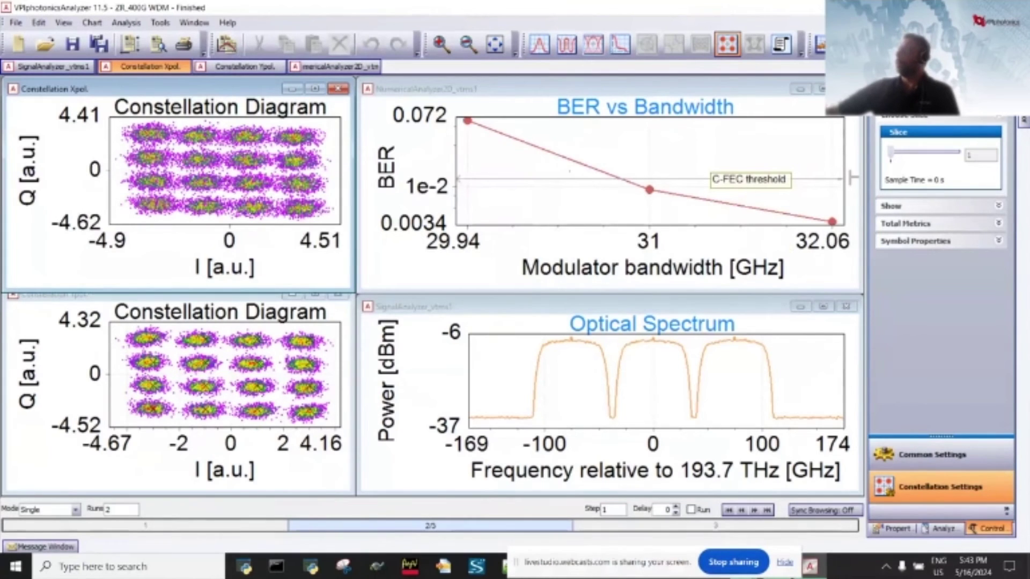
# Close the analyzer and the ZR_400G WDM schematic, agreeing to close its child document Bandwidth vs BER
pyautogui.click(1018, 7)
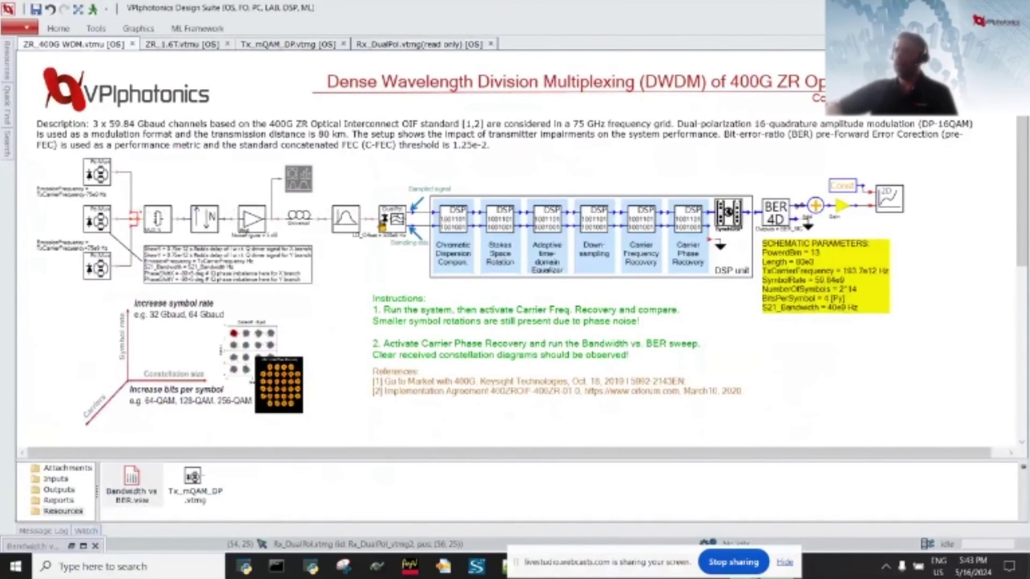
pyautogui.click(131, 45)
pyautogui.click(543, 332)
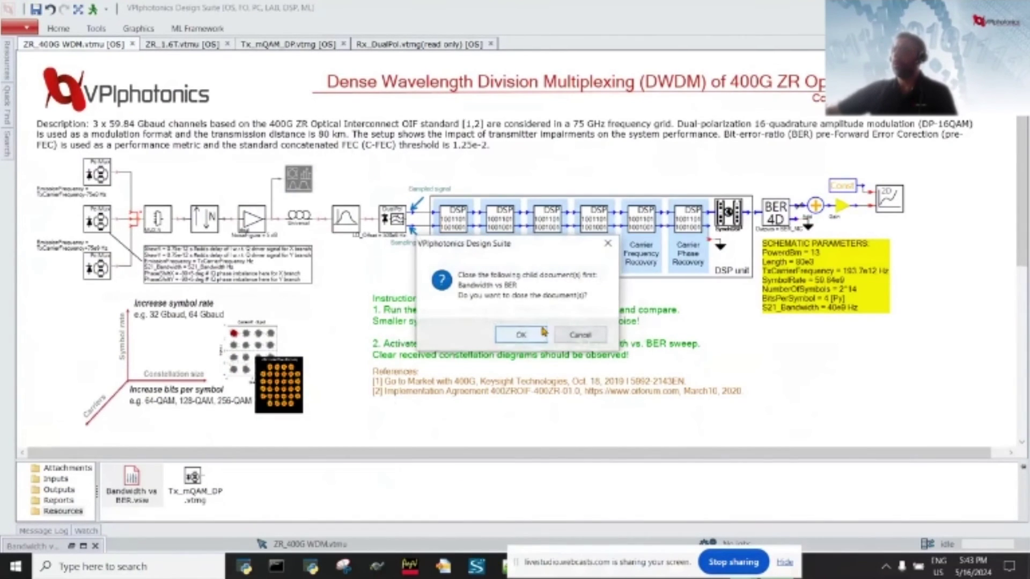
pyautogui.click(523, 335)
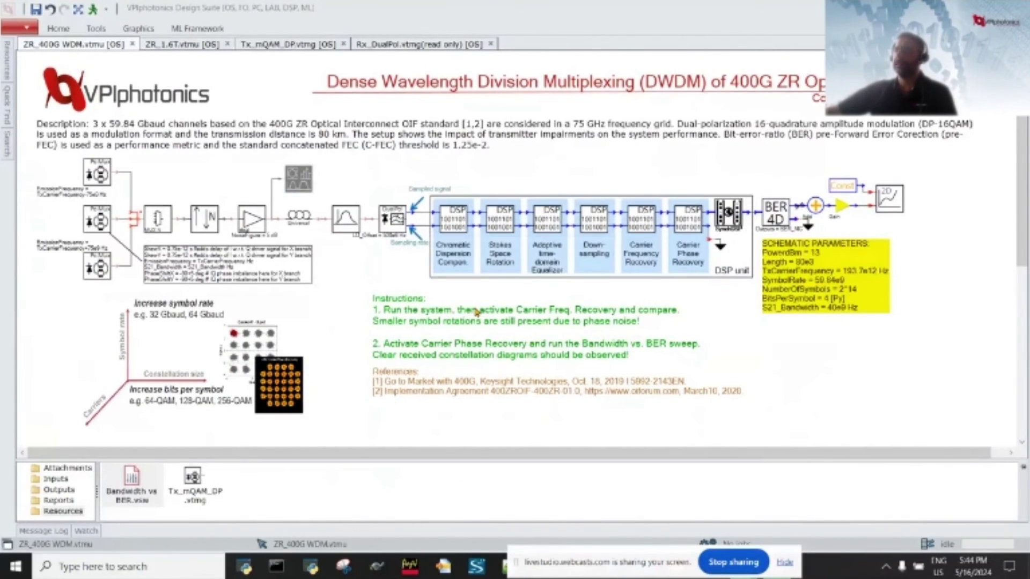